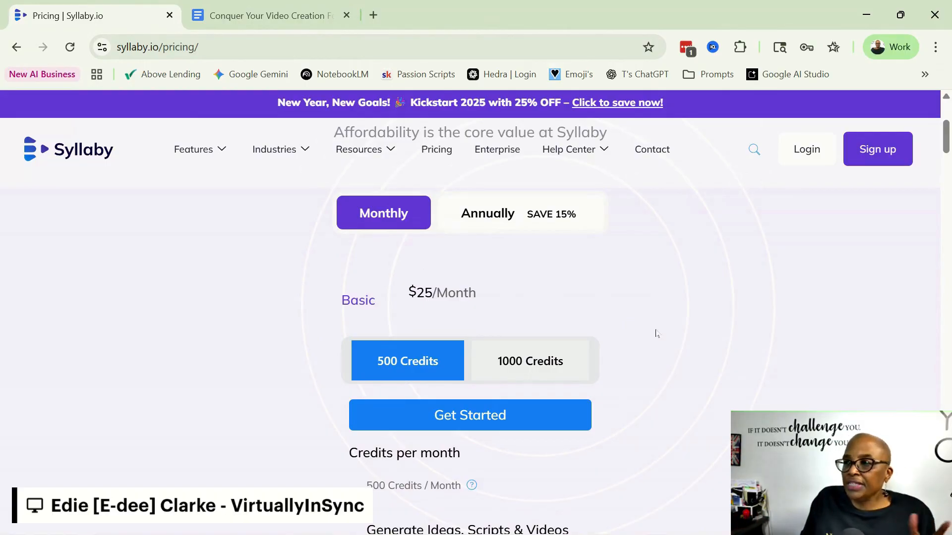
Log in to the Syllaby account from the pricing page
left_click(807, 151)
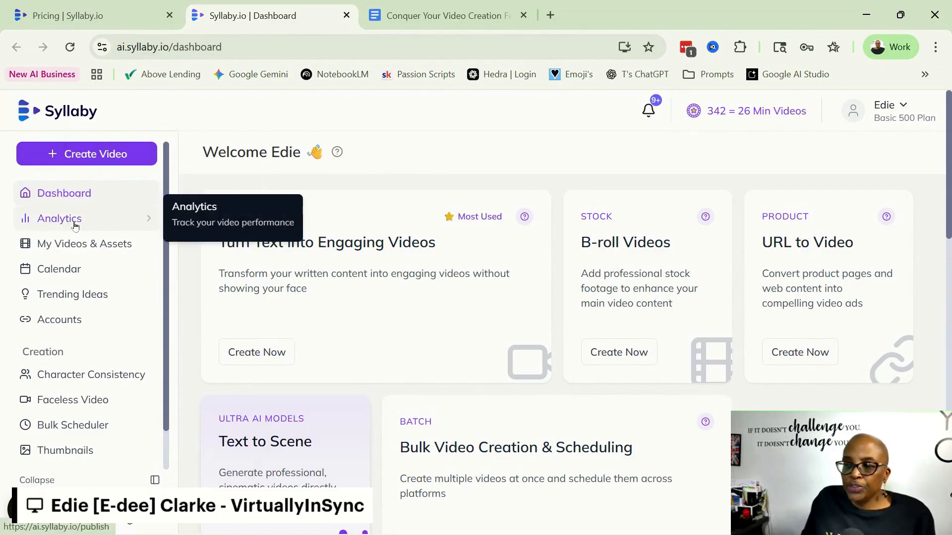
Open Trending Ideas, review the platforms offered for idea discovery, and look over the remaining creation tools
left_click(65, 295)
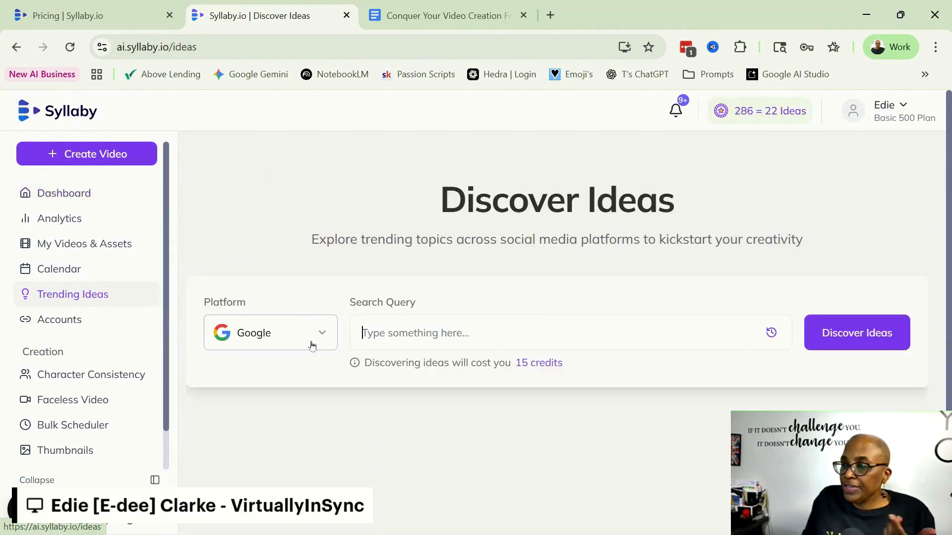
left_click(294, 332)
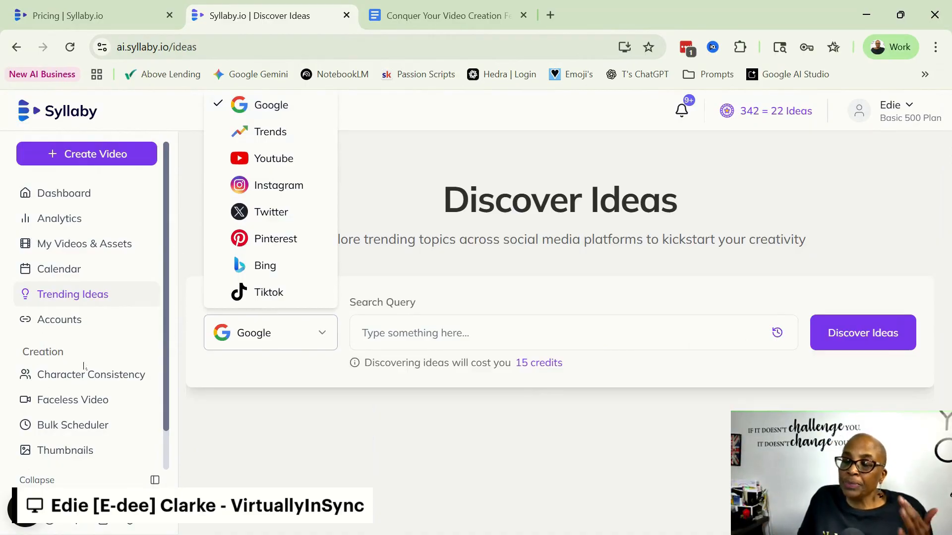
left_click(122, 356)
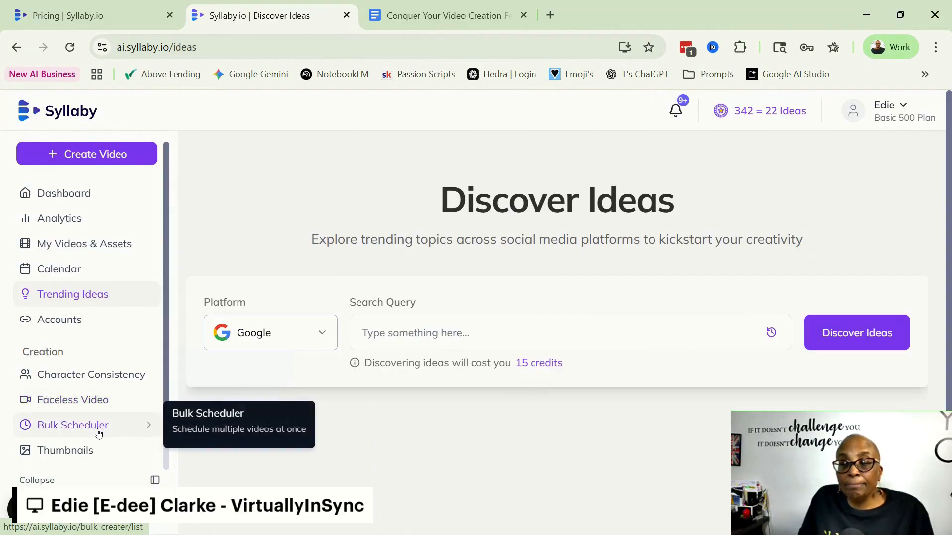
scroll(97, 441, "down", 1)
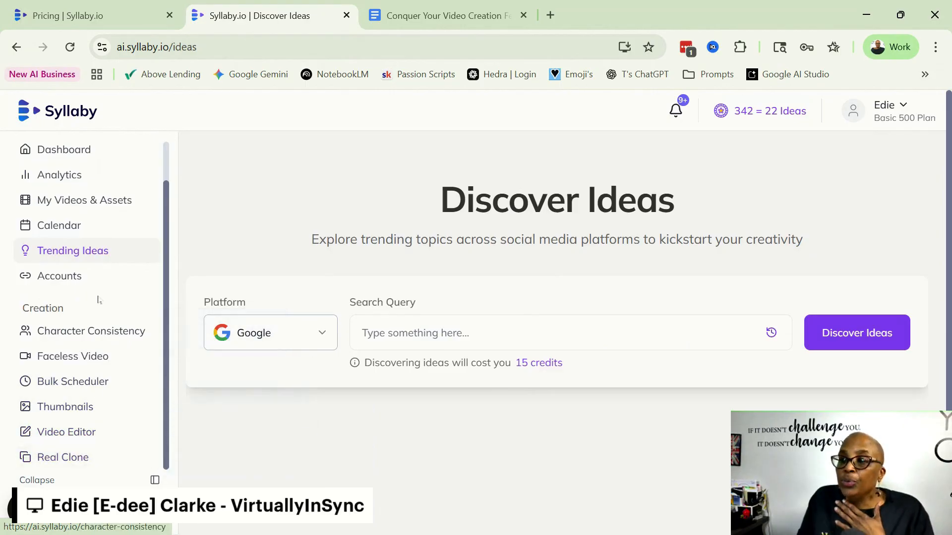
scroll(97, 298, "up", 1)
Return to the dashboard and start a new faceless video from Turn Text into Engaging Videos
left_click(96, 198)
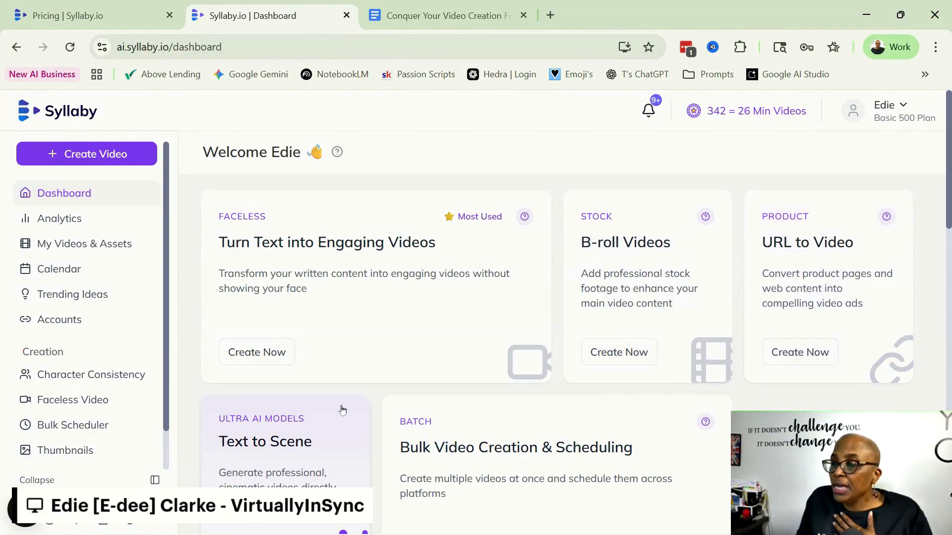
scroll(343, 409, "down", 2)
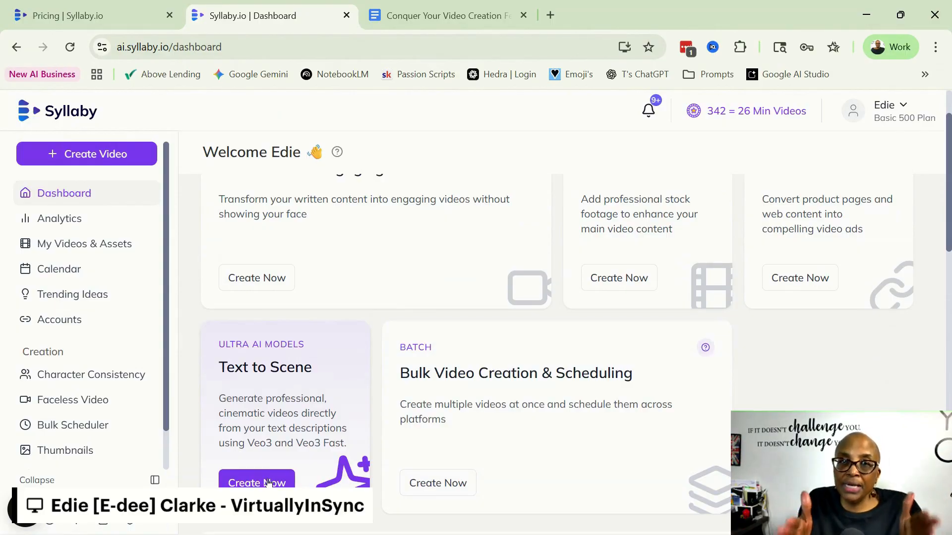
scroll(311, 355, "up", 1)
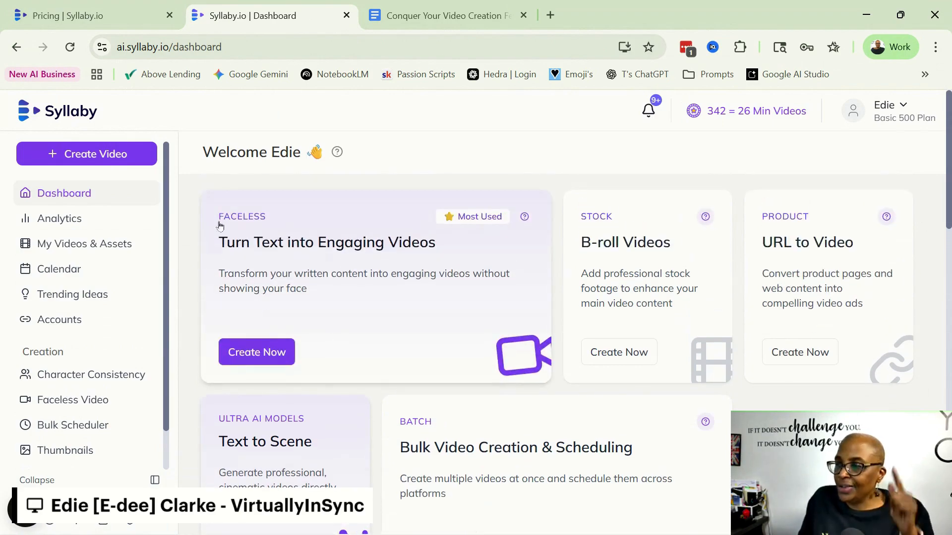
left_click(265, 354)
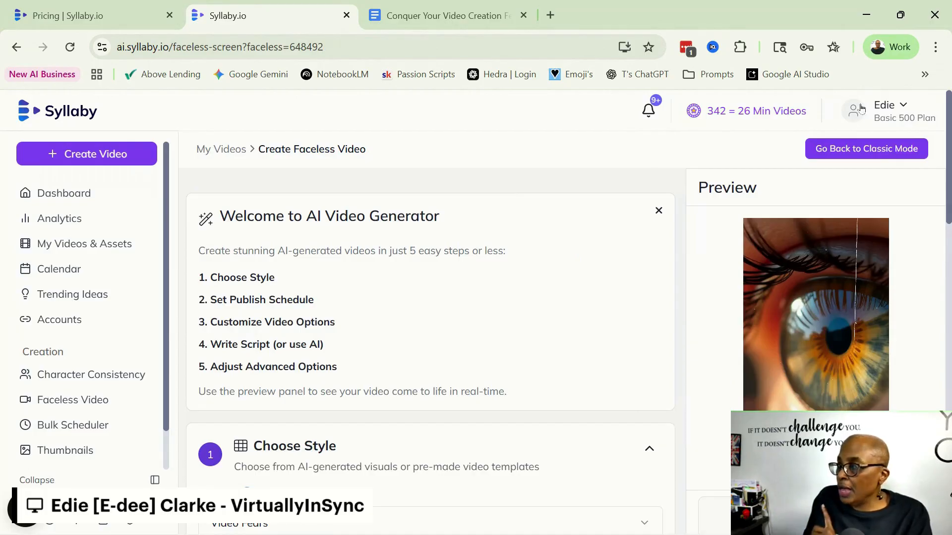
Review the faceless video form in Classic Mode and return to Faceless 2.0
left_click(865, 153)
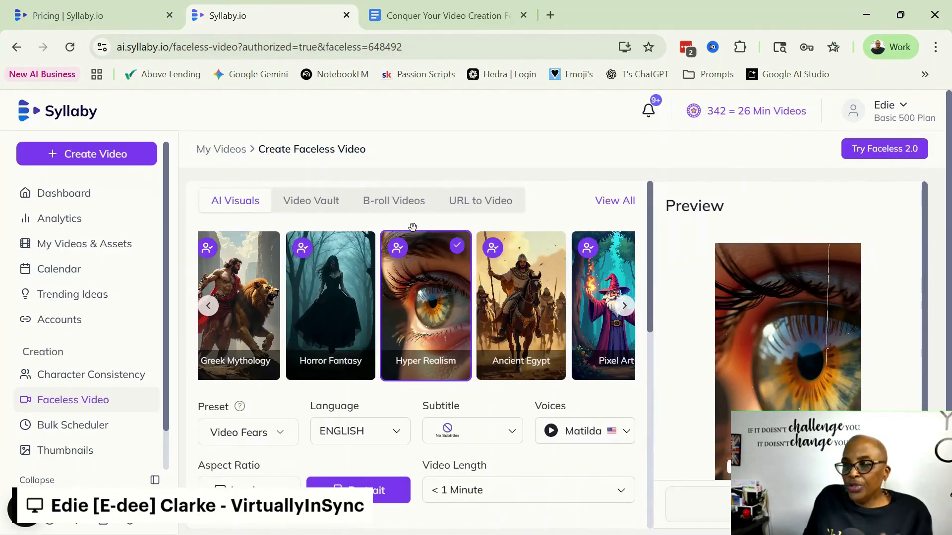
scroll(415, 233, "down", 5)
scroll(415, 247, "down", 5)
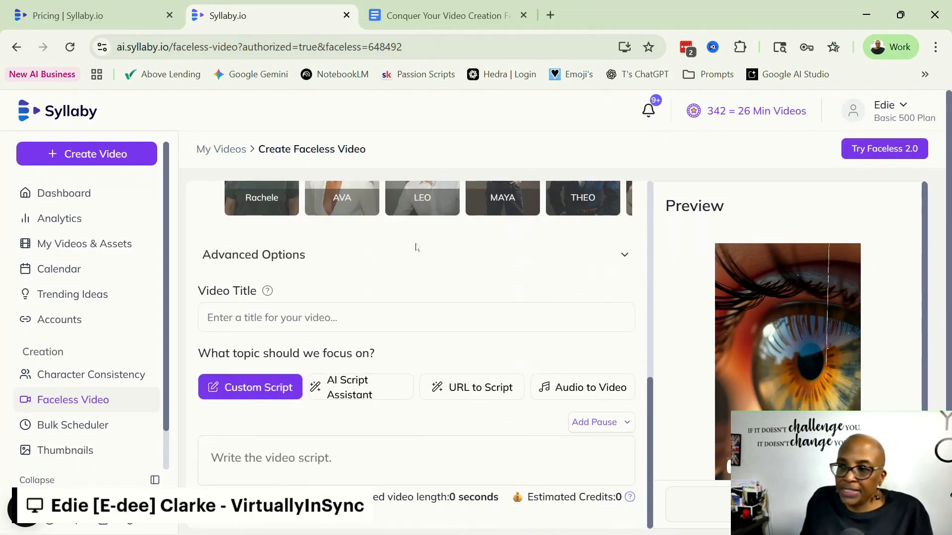
scroll(415, 246, "up", 9)
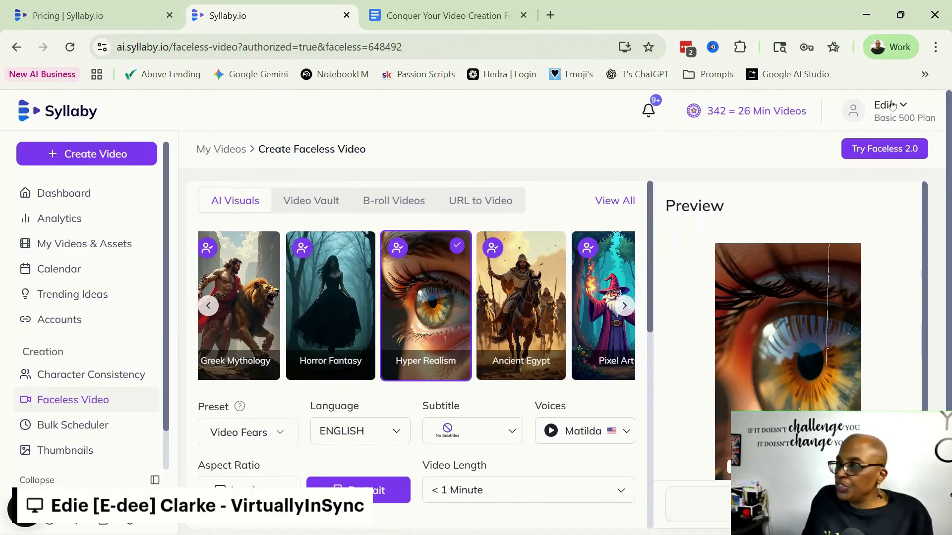
left_click(889, 152)
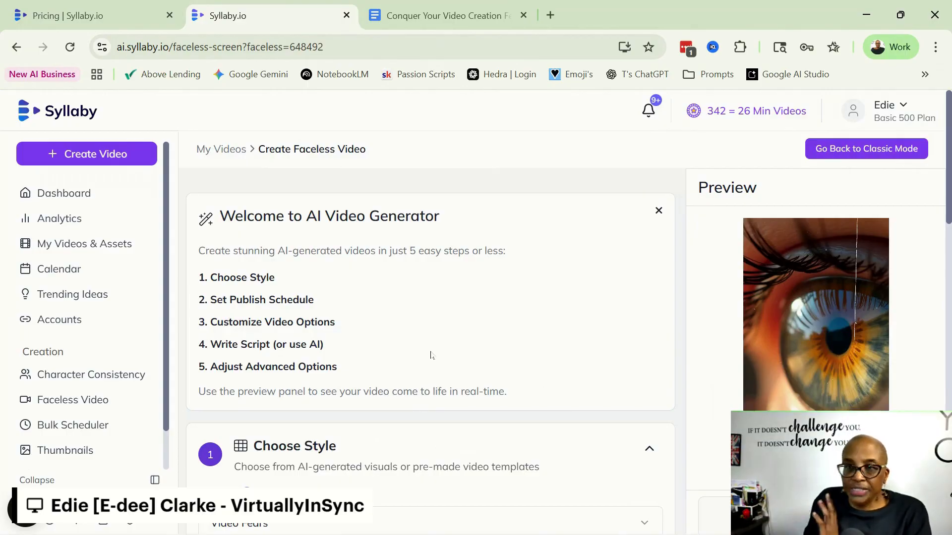
Review the saved presets offered for the video style without changing the selection
scroll(449, 312, "down", 5)
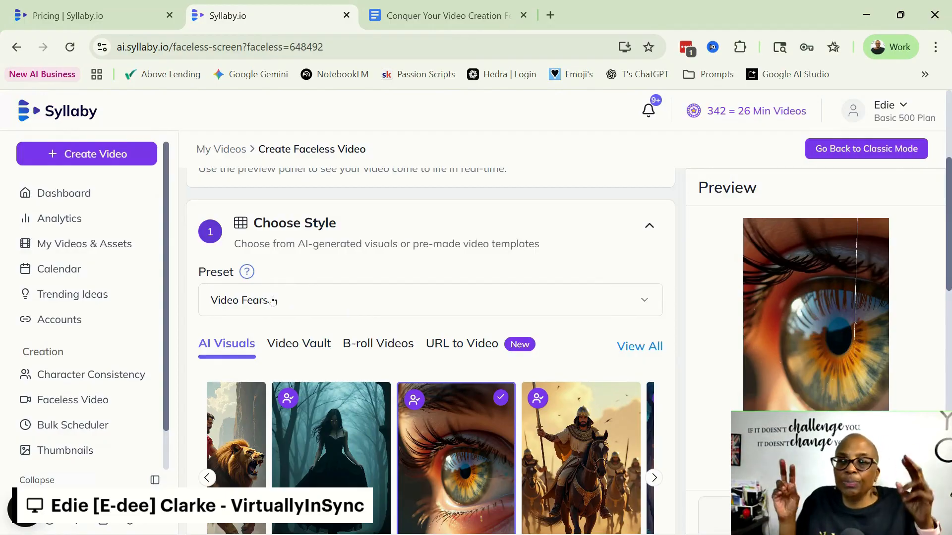
left_click(303, 304)
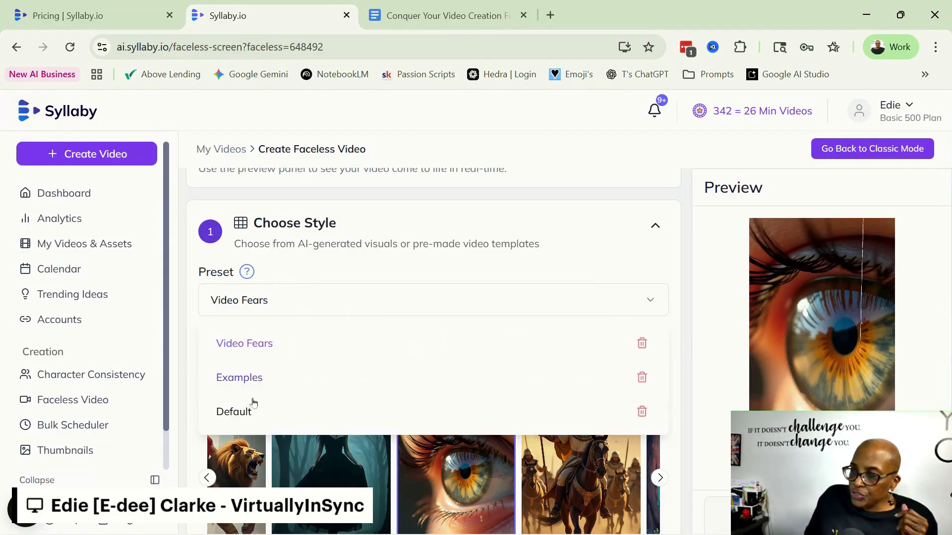
left_click(380, 275)
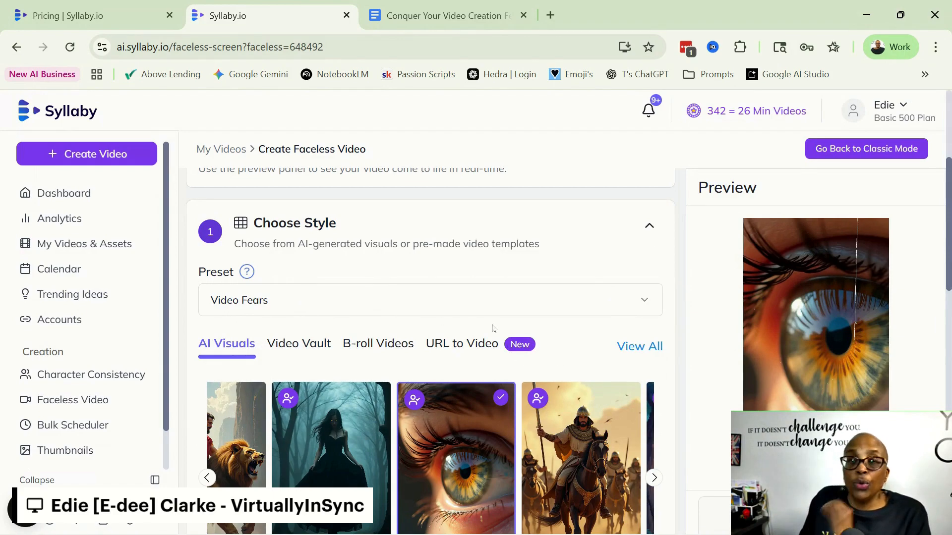
Browse the full gallery of AI visual styles and select Point of View for the video
scroll(531, 312, "down", 1)
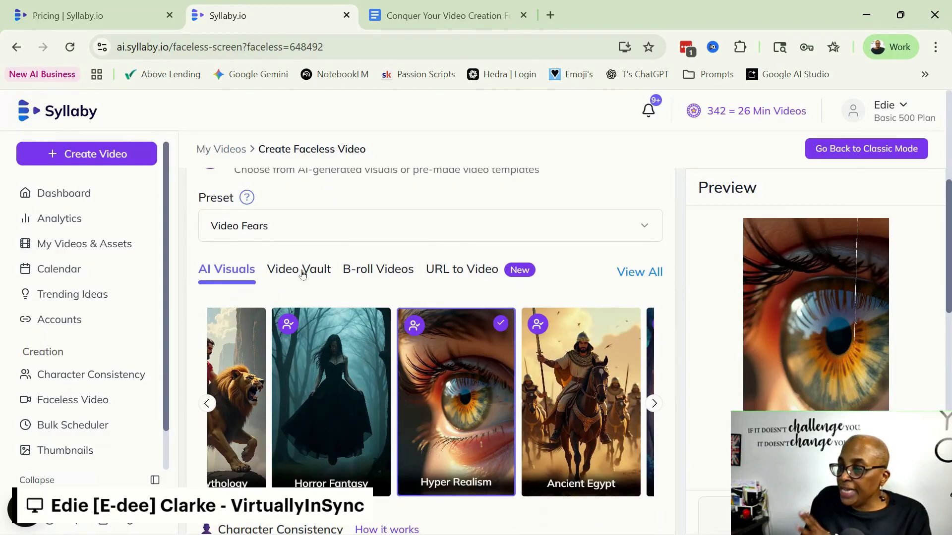
left_click(629, 276)
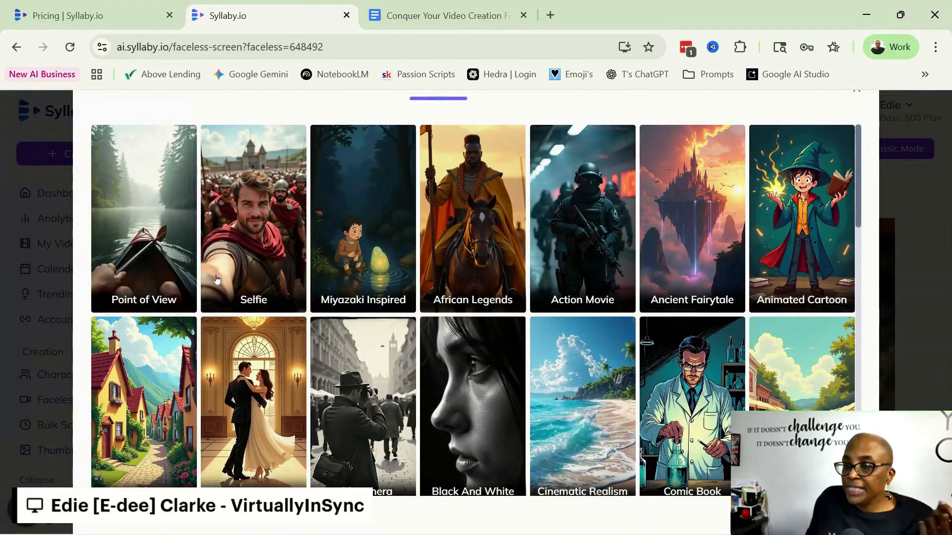
scroll(330, 249, "down", 9)
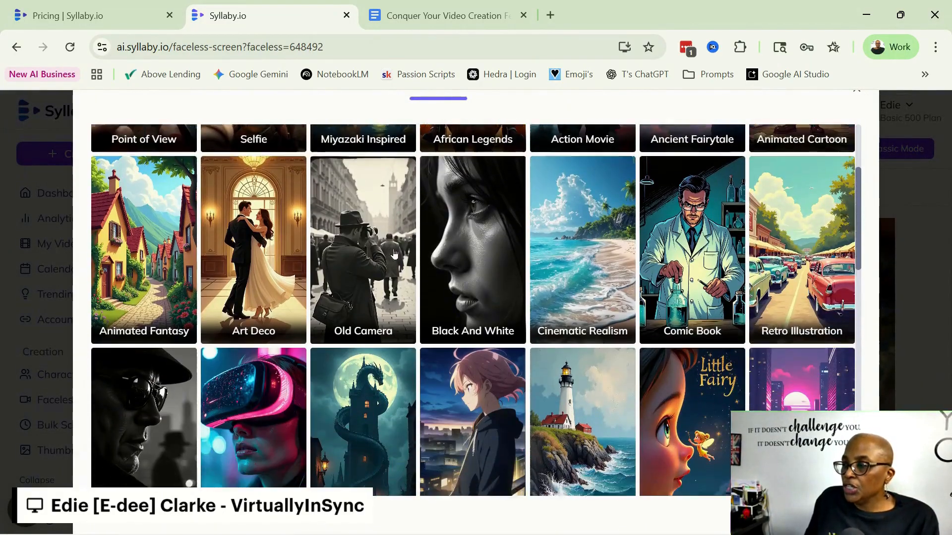
scroll(393, 253, "down", 9)
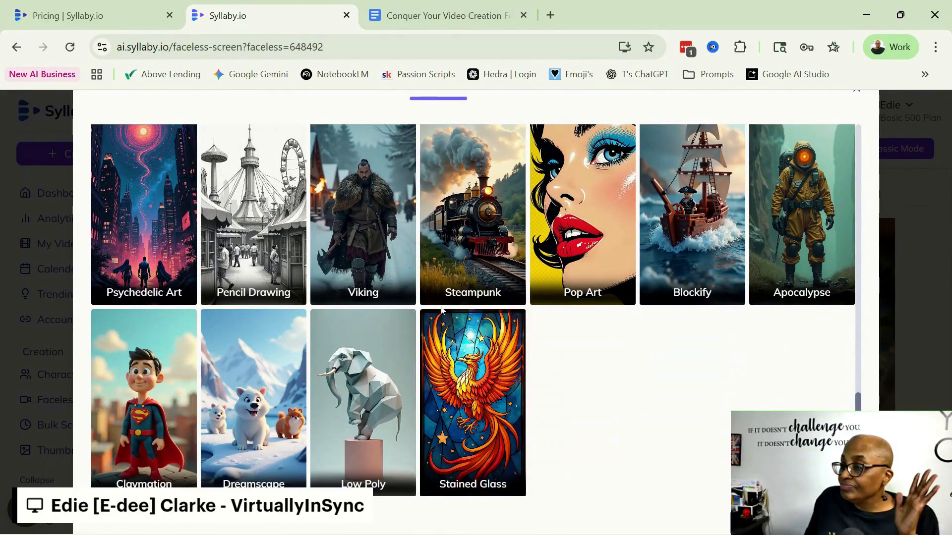
scroll(442, 309, "up", 4)
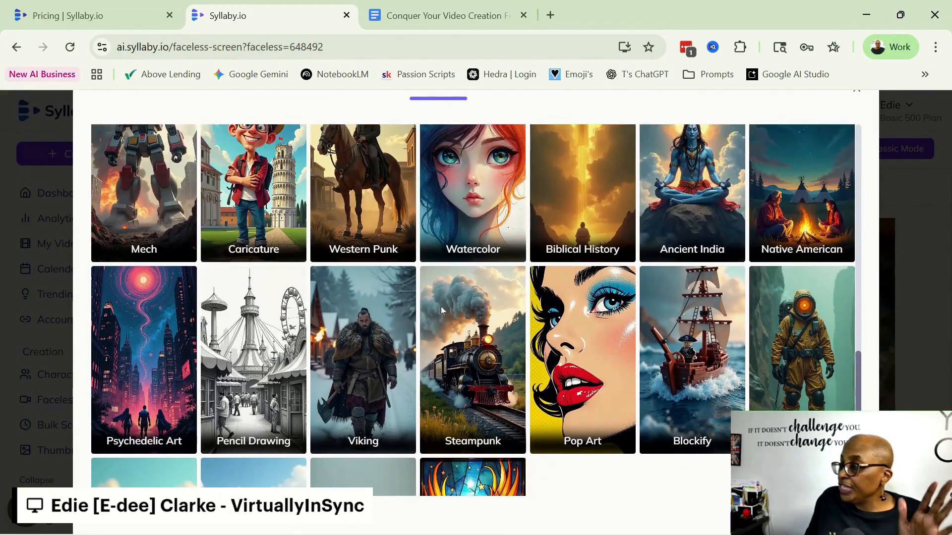
scroll(441, 310, "up", 8)
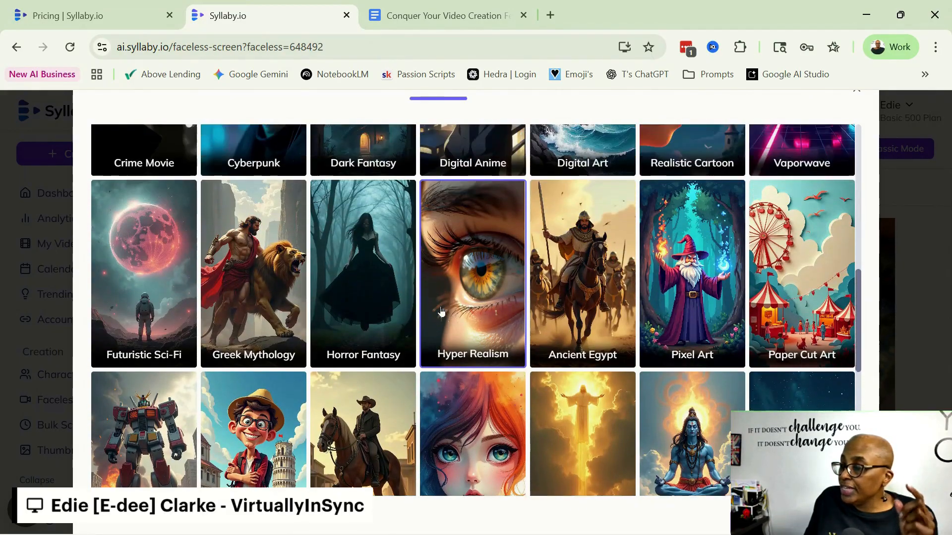
scroll(543, 318, "up", 8)
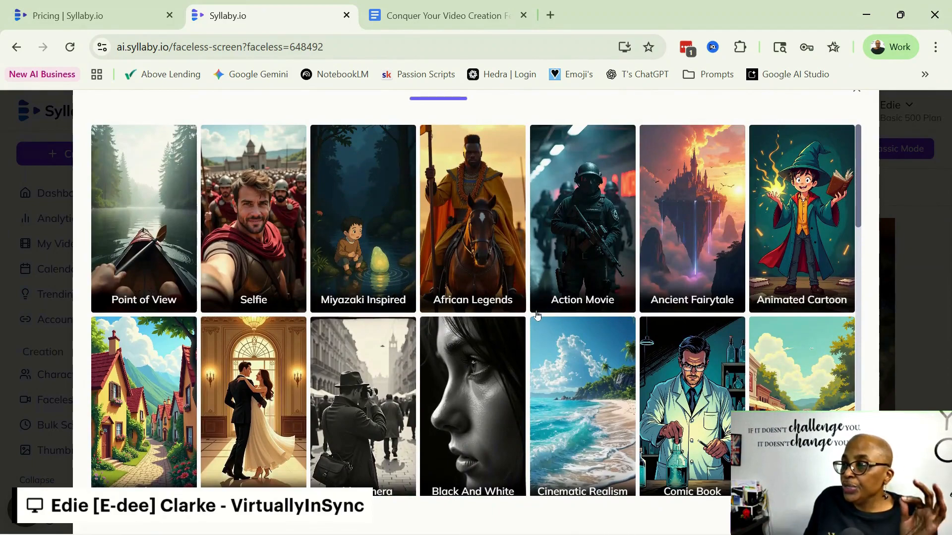
left_click(171, 212)
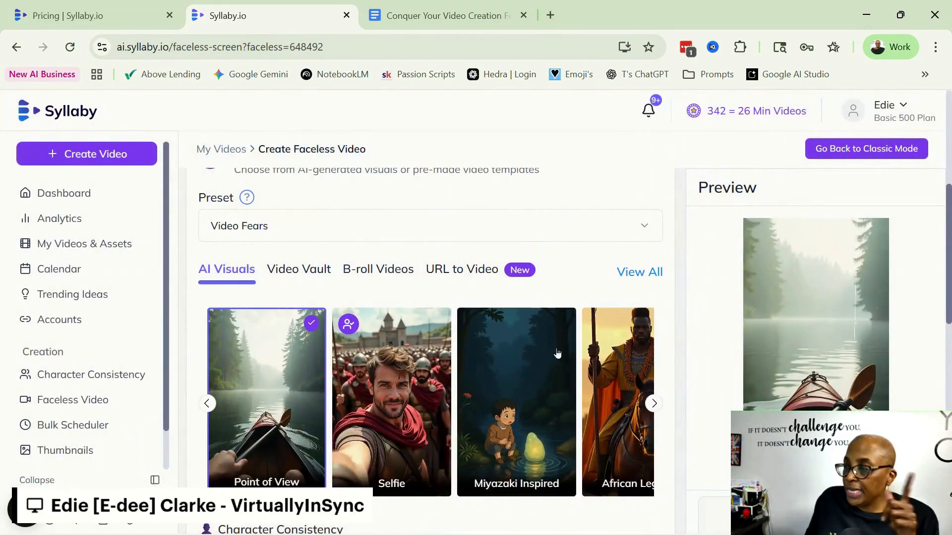
Try the Selfie visual style and browse the characters offered for Character Consistency
scroll(496, 298, "down", 5)
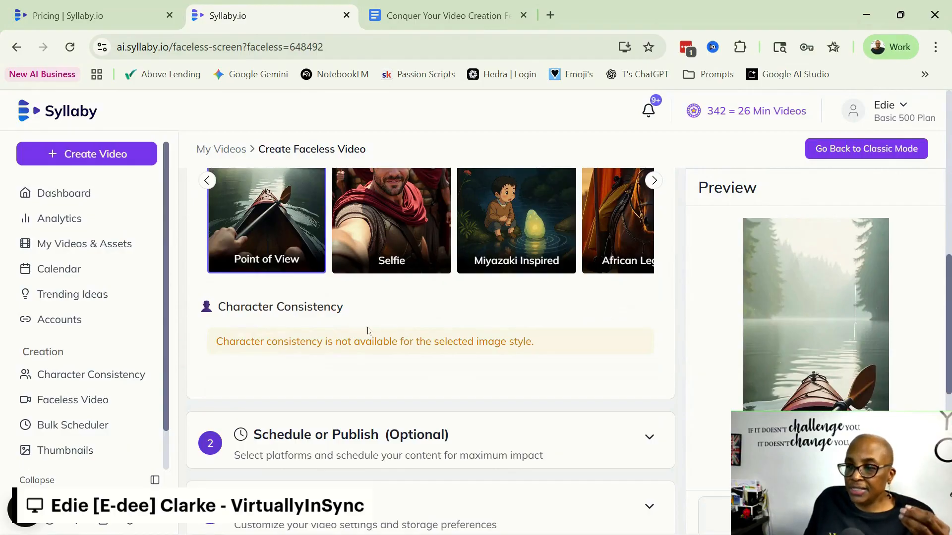
scroll(340, 338, "up", 3)
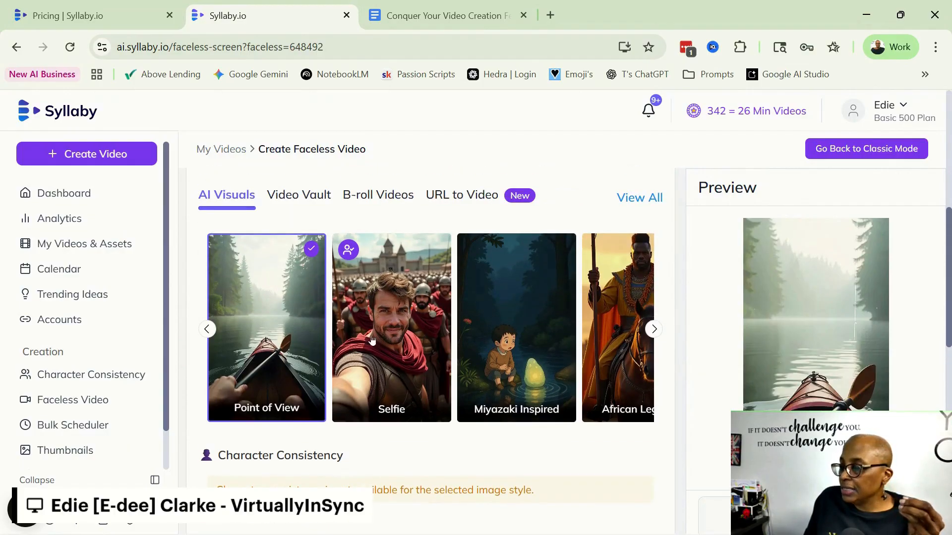
left_click(387, 332)
scroll(387, 332, "down", 5)
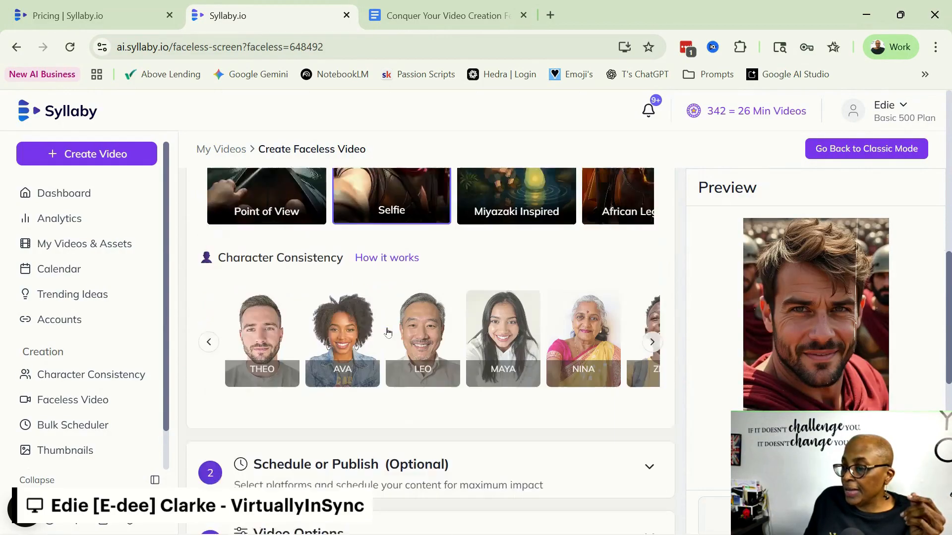
mouse_move(252, 318)
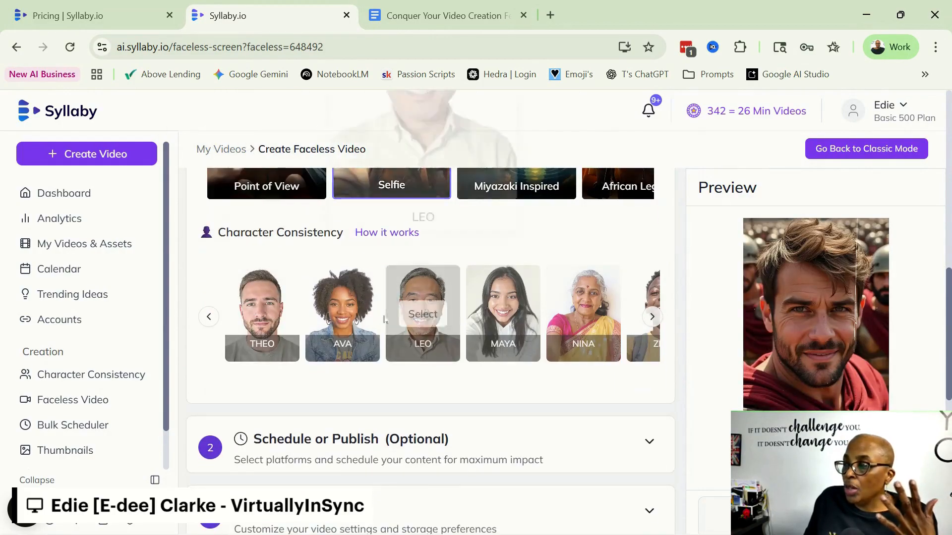
left_click(652, 317)
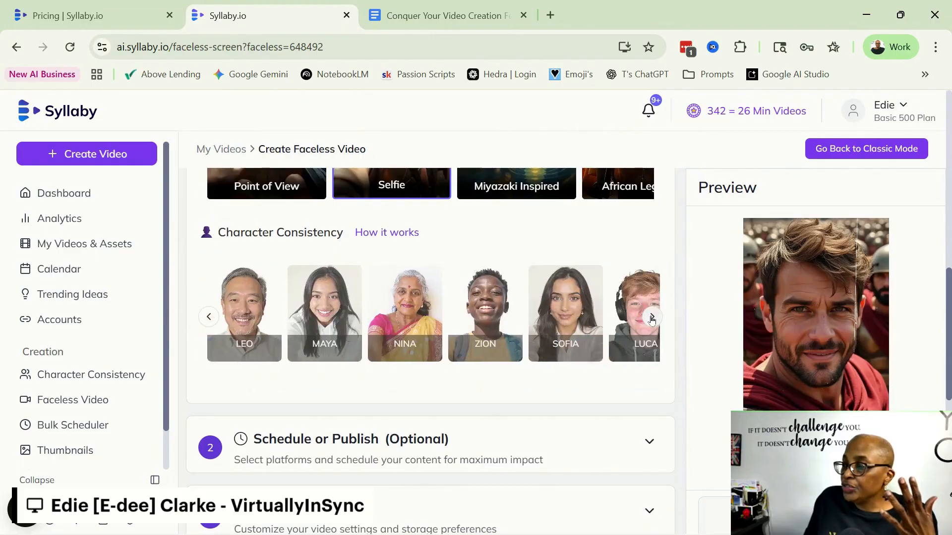
left_click(652, 317)
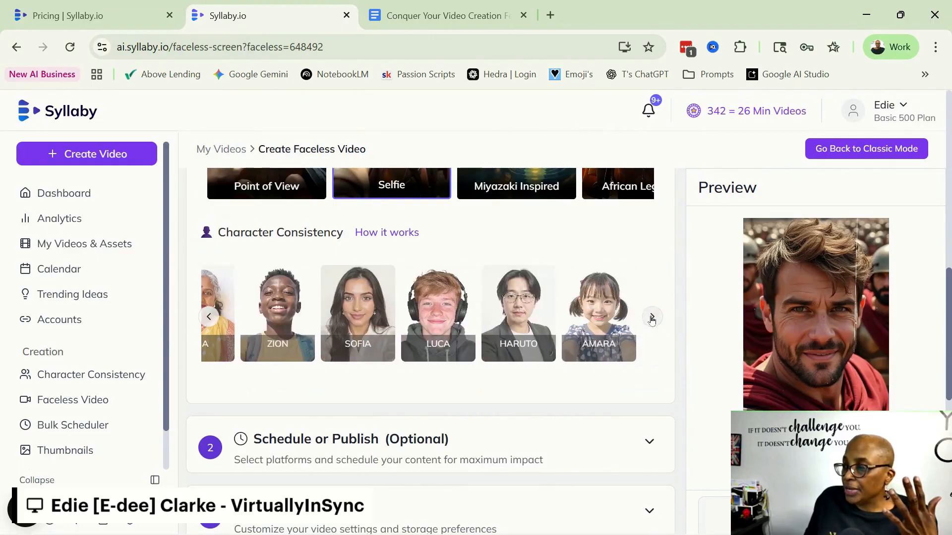
left_click(206, 318)
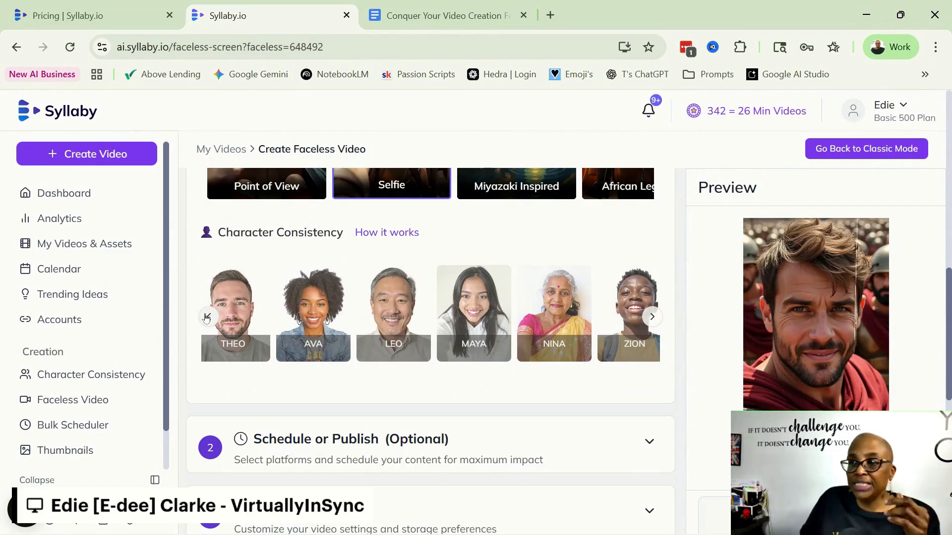
mouse_move(319, 314)
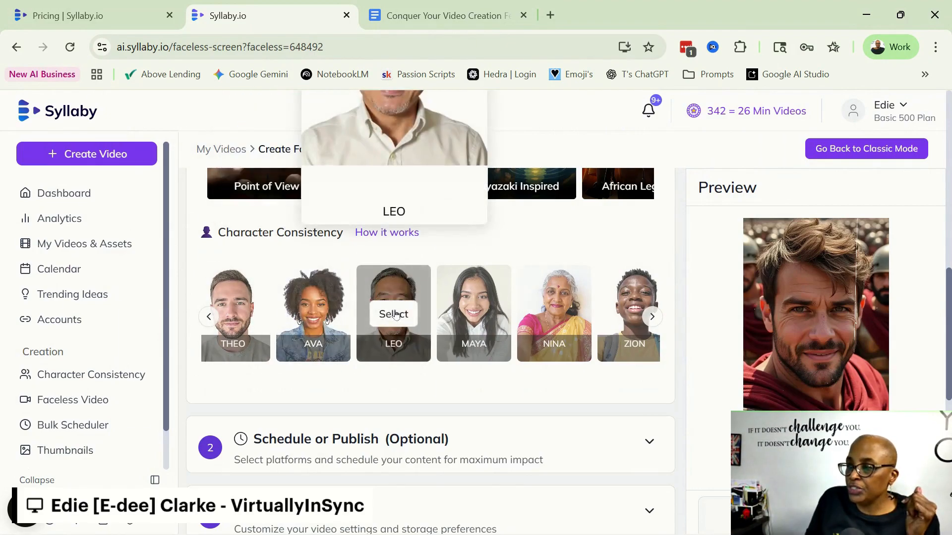
Set the video's AI visual style back to Point of View
scroll(389, 313, "up", 3)
scroll(387, 313, "up", 1)
left_click(277, 305)
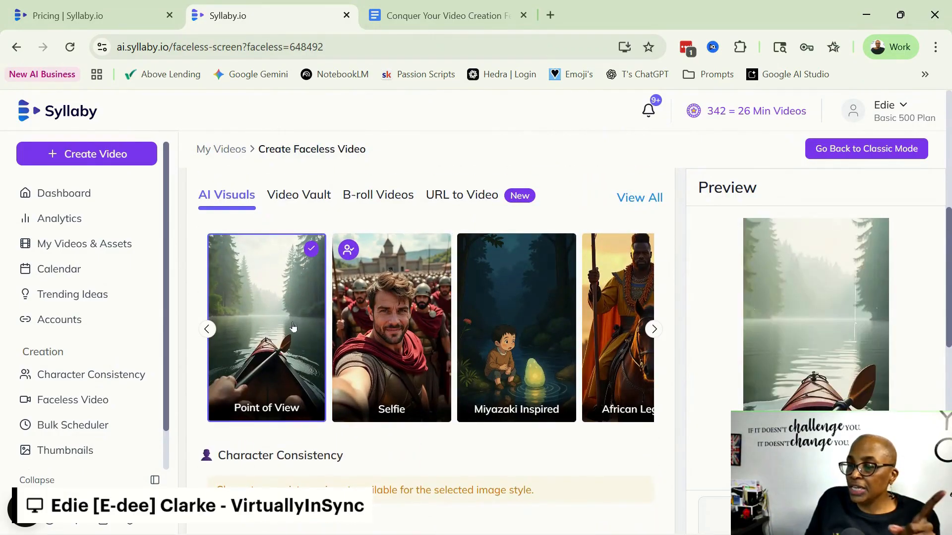
scroll(283, 334, "down", 6)
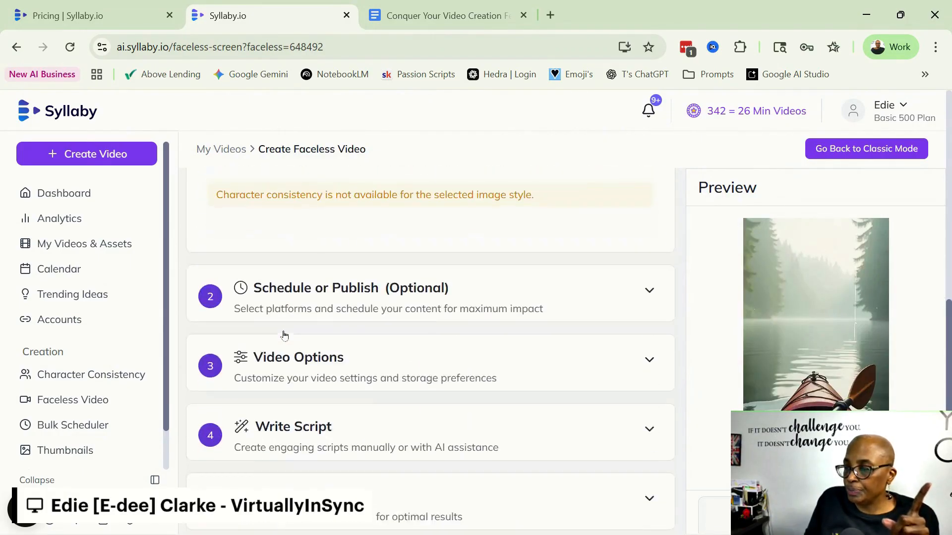
scroll(278, 327, "up", 1)
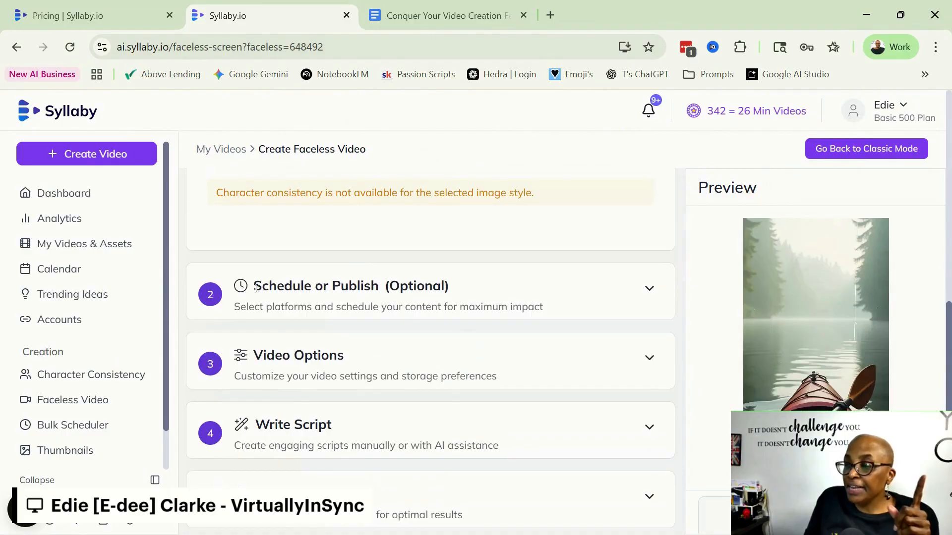
Review the optional scheduling and publishing settings, including bulk creation, target platforms, AI descriptions and tags, and call-to-action links
left_click(651, 292)
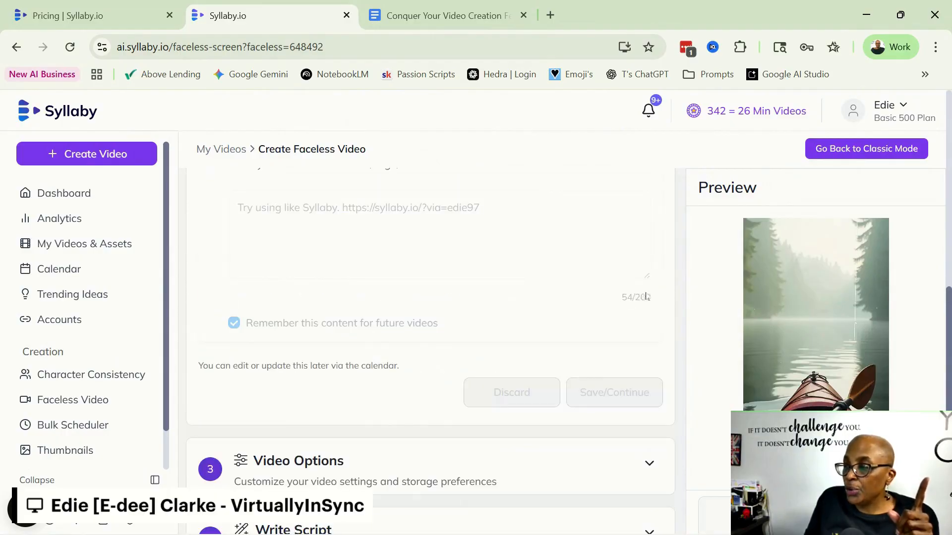
scroll(588, 300, "up", 5)
scroll(587, 301, "up", 1)
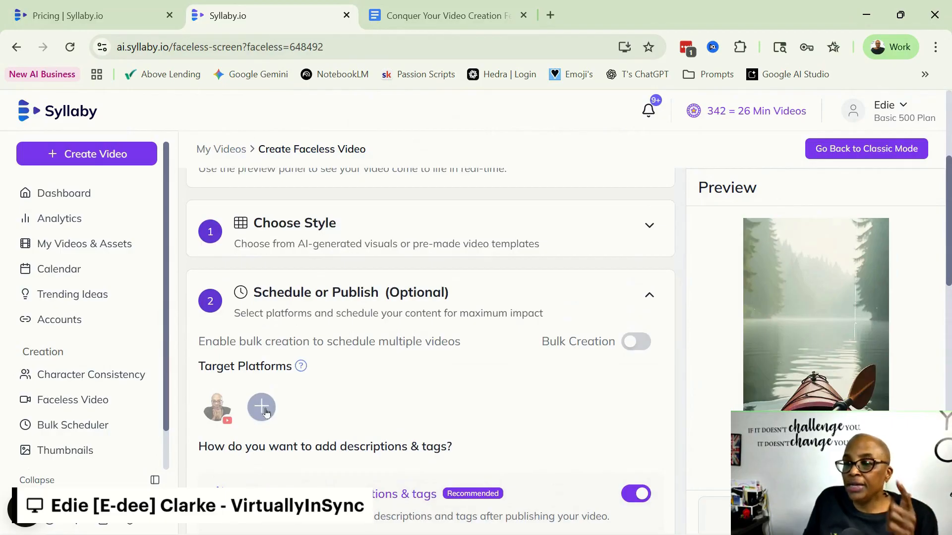
scroll(431, 404, "down", 1)
scroll(431, 404, "down", 1)
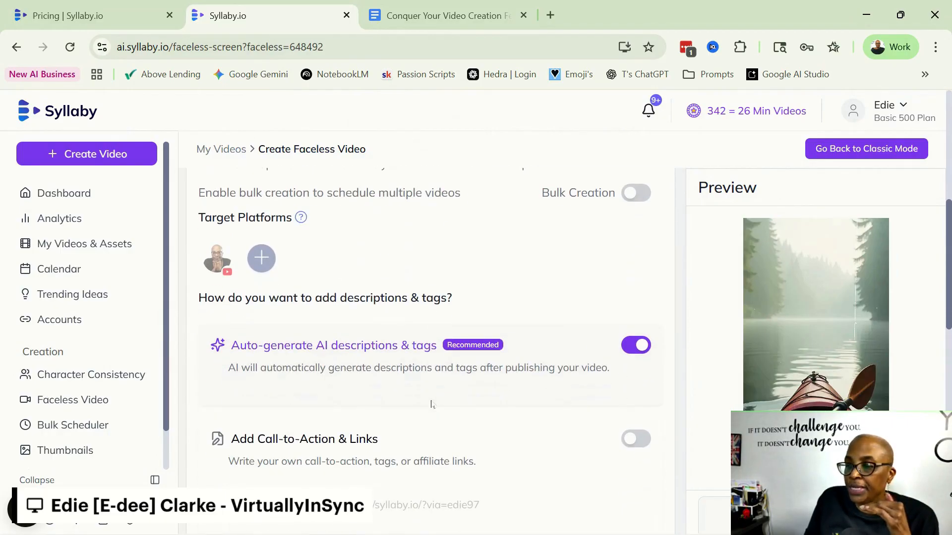
scroll(387, 444, "down", 2)
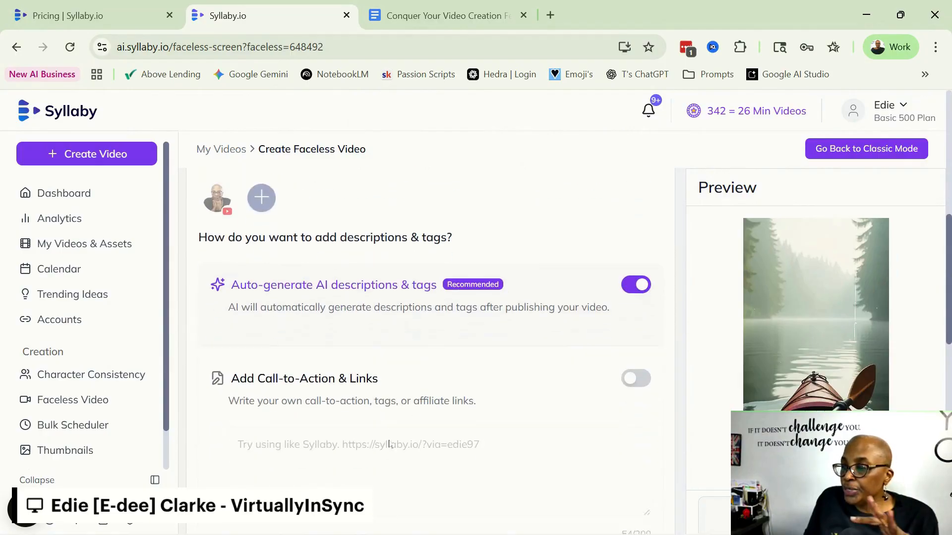
scroll(338, 331, "down", 2)
scroll(397, 367, "up", 5)
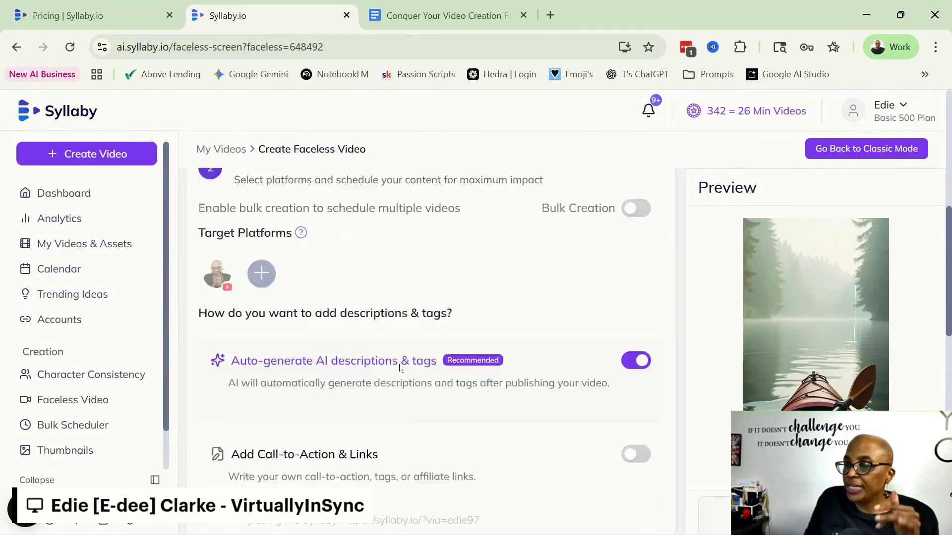
left_click(648, 223)
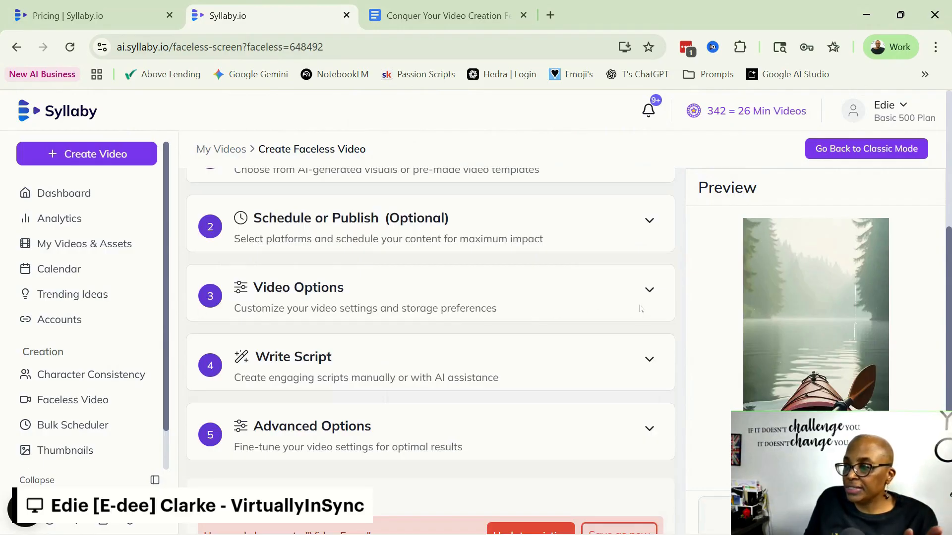
Review the storage folders and the voice actors offered in the Video Options without changing either selection
left_click(650, 291)
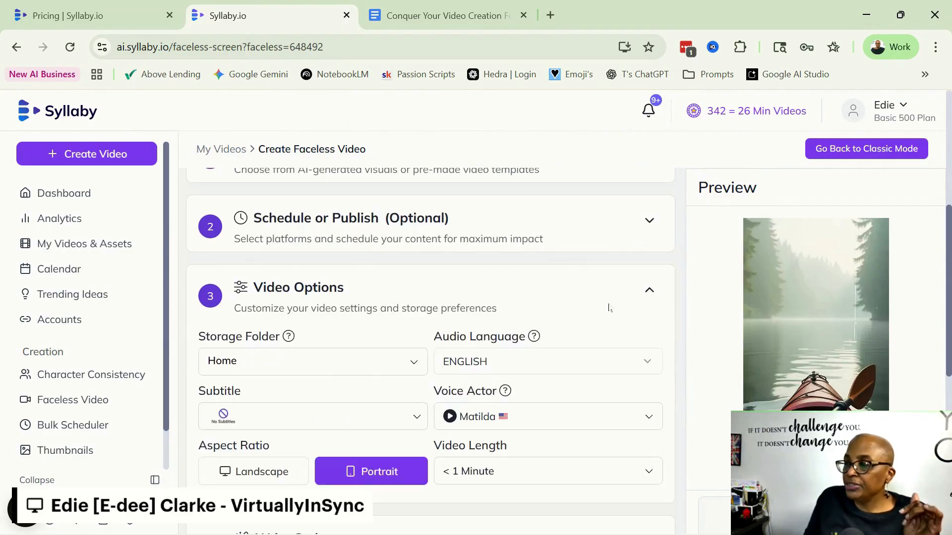
left_click(282, 362)
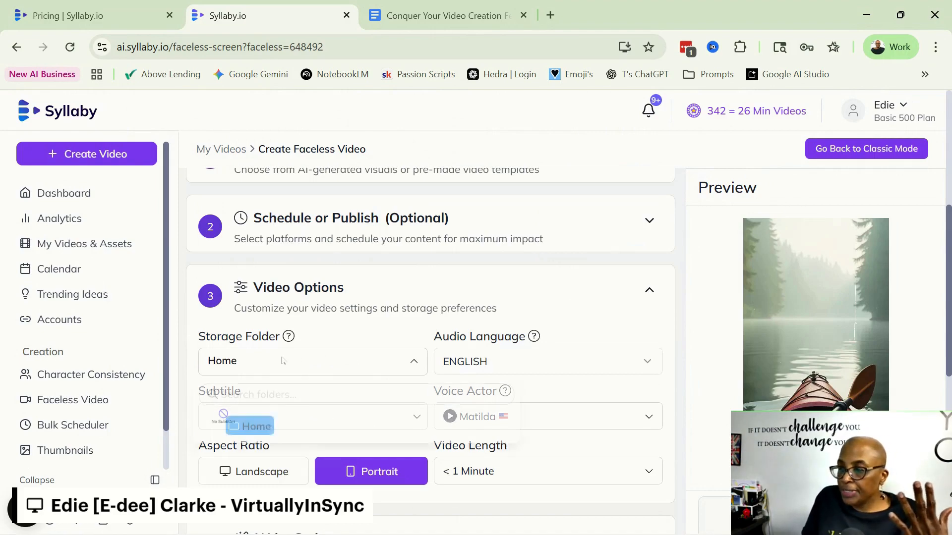
left_click(282, 361)
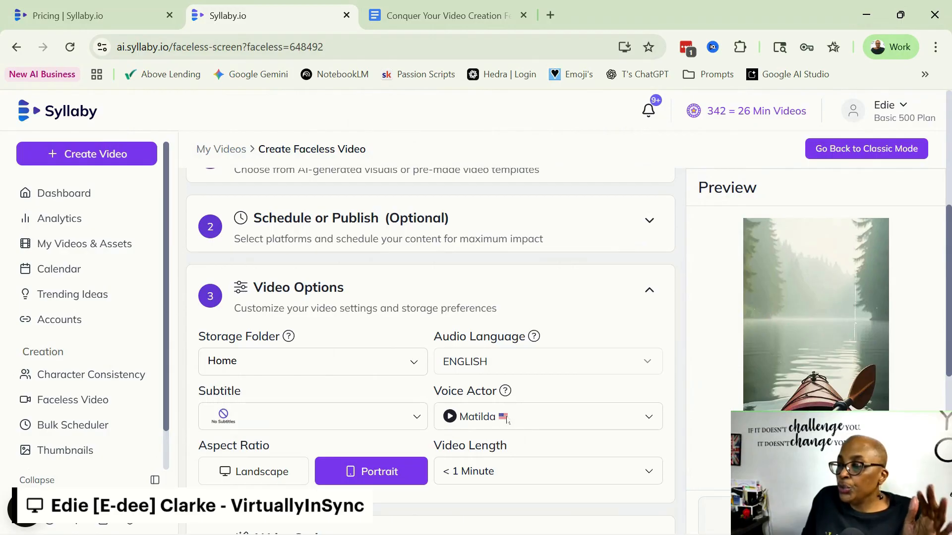
left_click(553, 420)
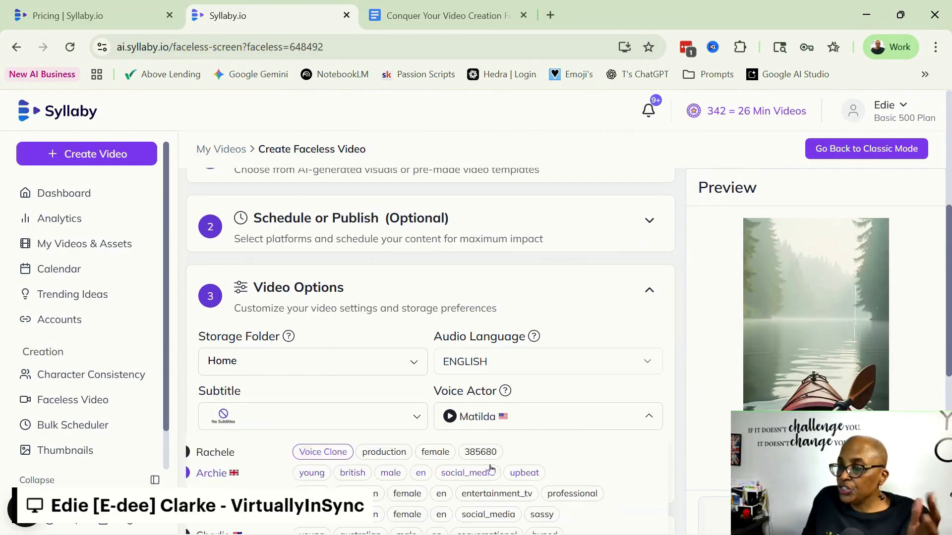
scroll(492, 468, "down", 5)
scroll(491, 468, "down", 10)
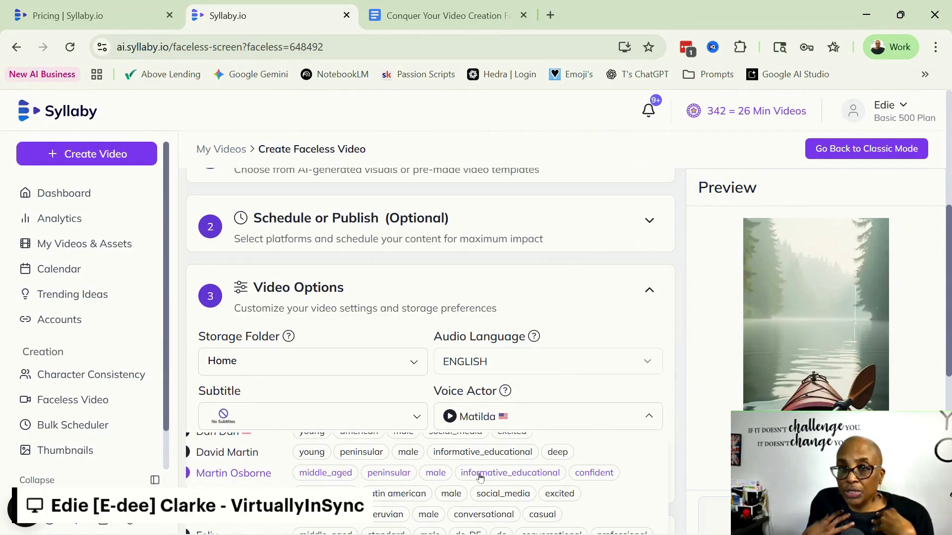
left_click(588, 396)
scroll(278, 342, "down", 2)
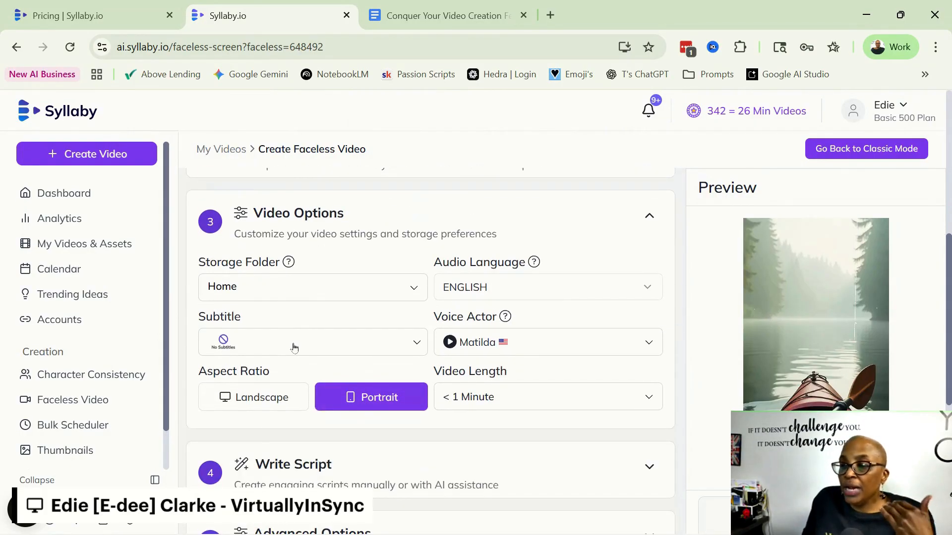
Browse the available subtitle styles, keep No Subtitles for the video, and close the Video Options
left_click(294, 347)
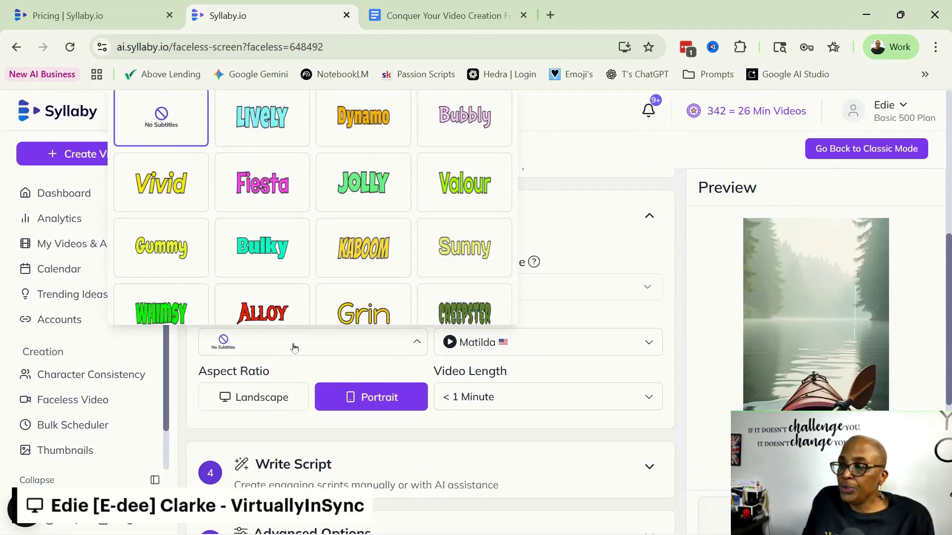
scroll(382, 201, "down", 2)
scroll(382, 201, "down", 5)
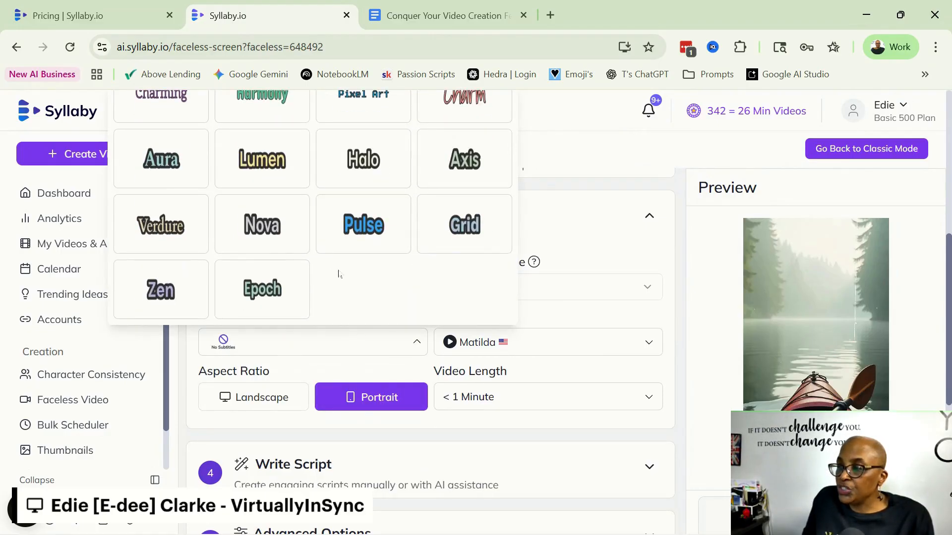
scroll(350, 281, "up", 5)
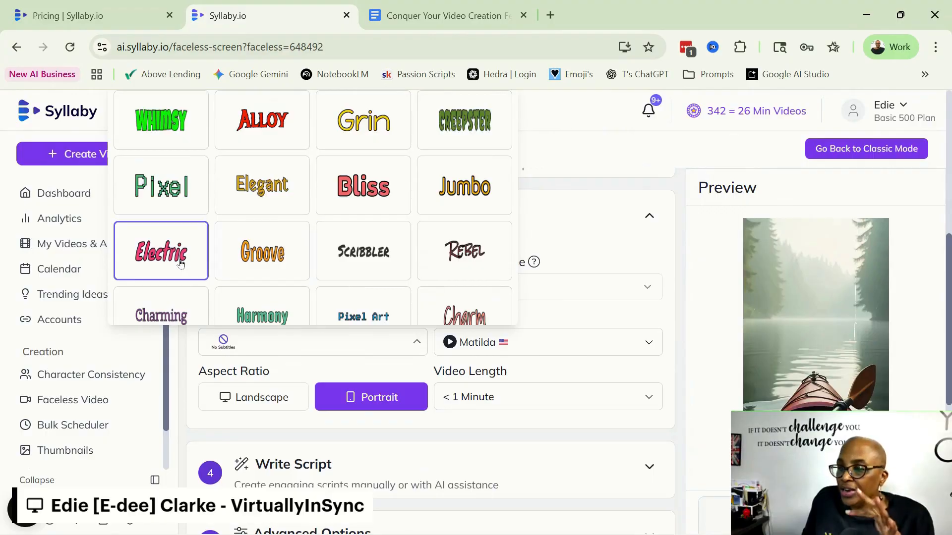
scroll(360, 266, "up", 3)
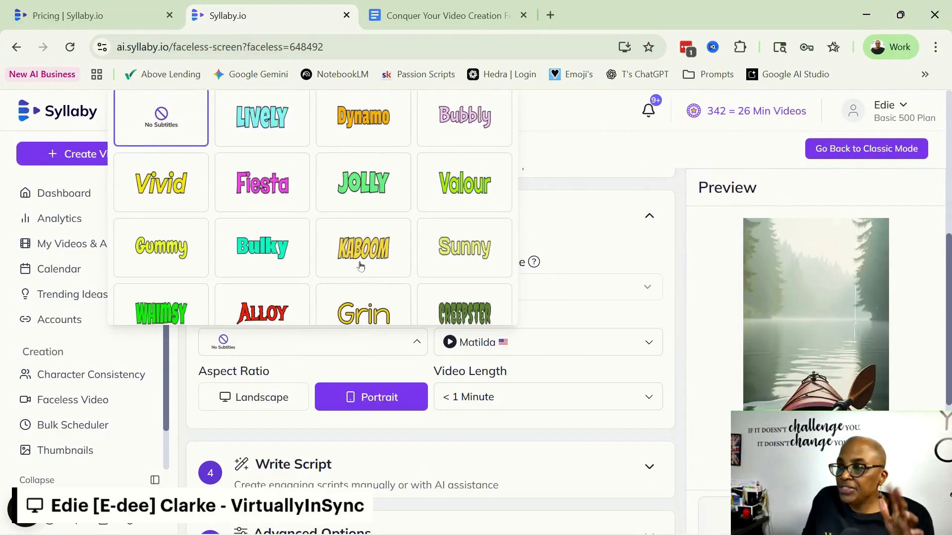
left_click(170, 132)
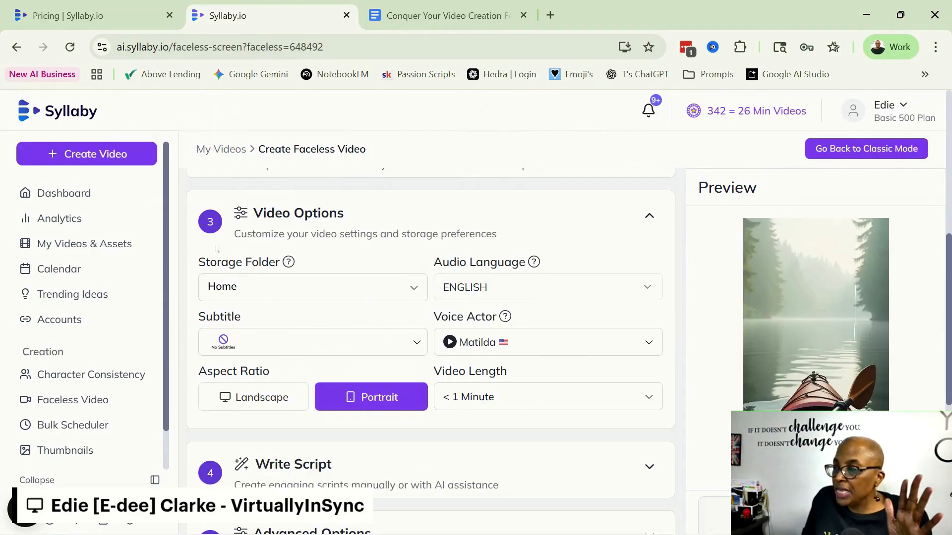
left_click(650, 218)
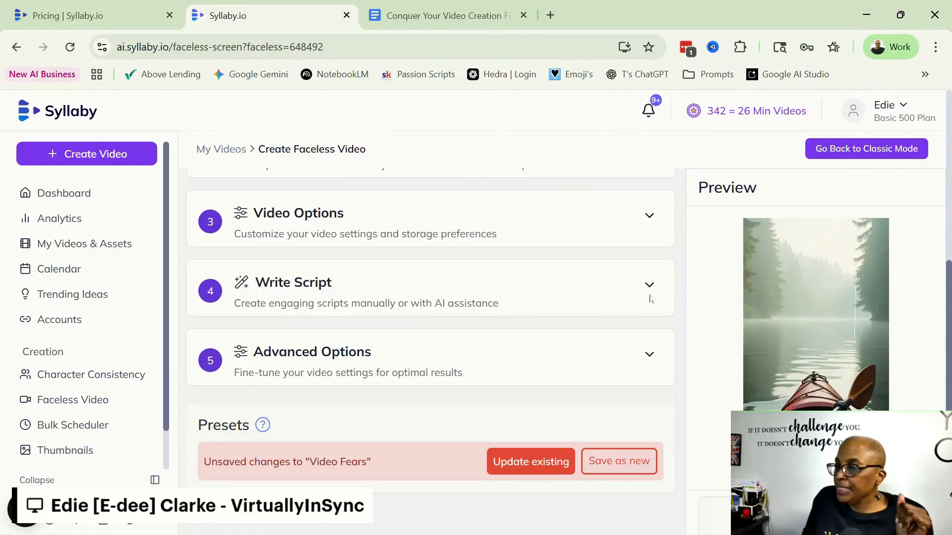
Save the changed video settings to the existing "Video Fears" preset
left_click(547, 463)
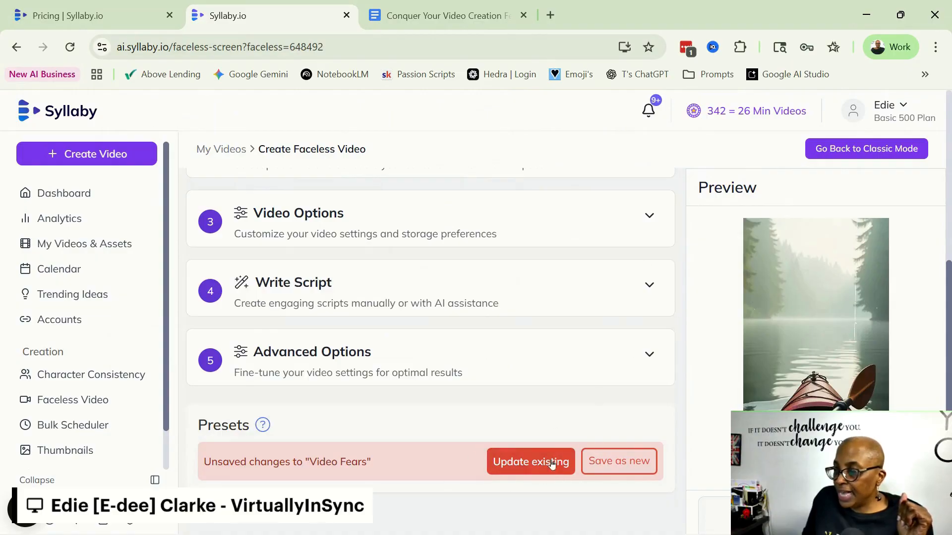
left_click(518, 463)
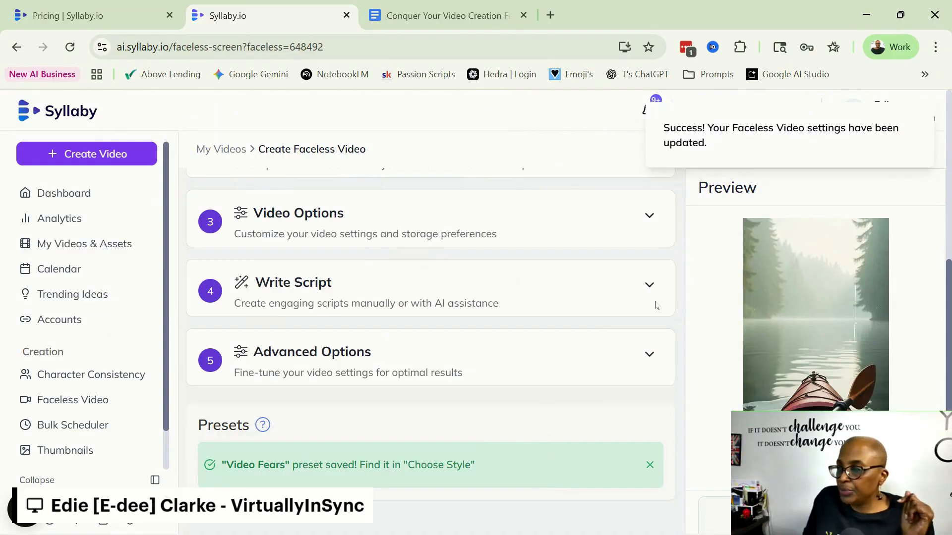
scroll(545, 290, "up", 7)
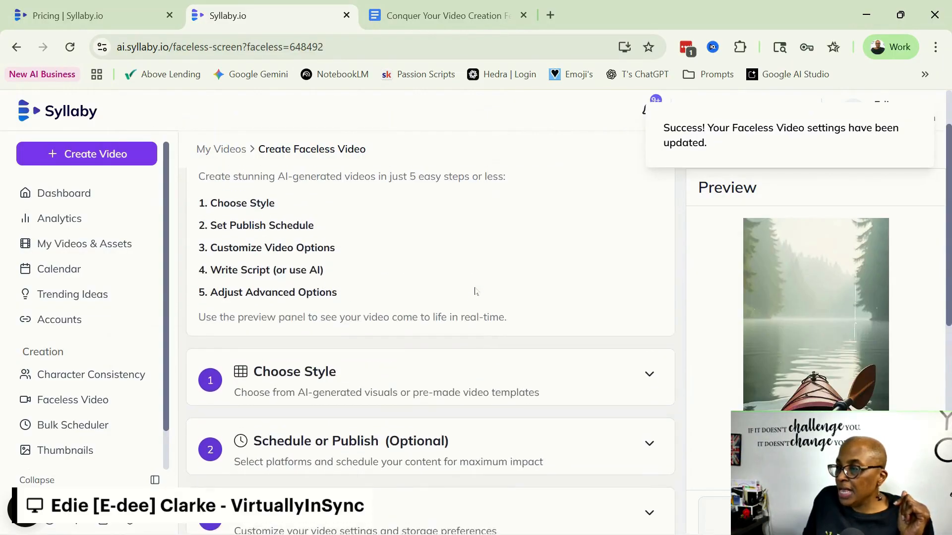
Open the Write Script section and choose the AI Script Assistant as the script method
scroll(492, 302, "down", 3)
scroll(542, 321, "down", 5)
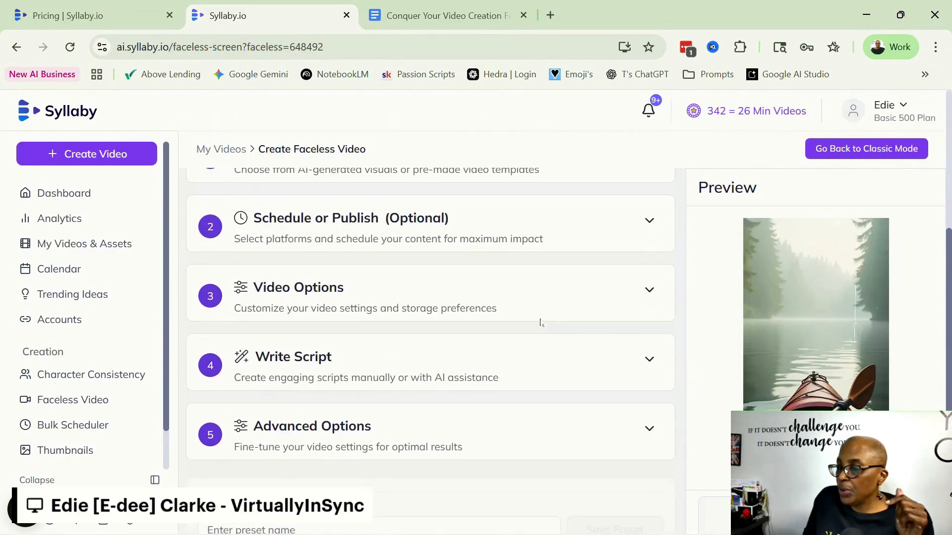
left_click(650, 288)
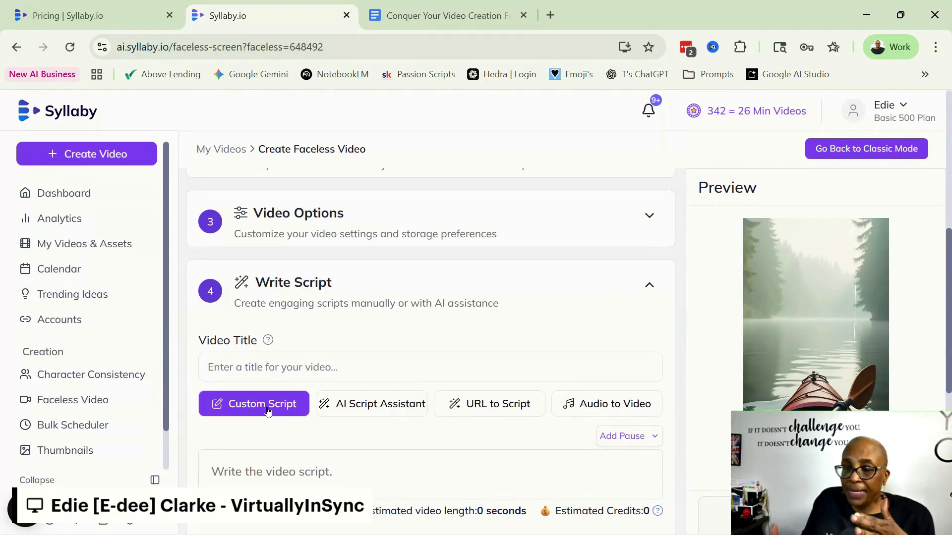
left_click(371, 404)
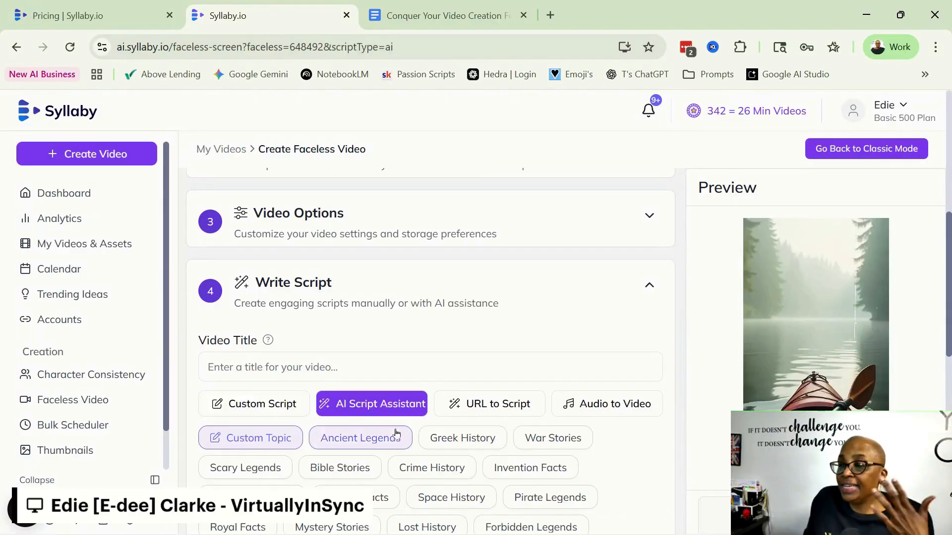
scroll(557, 460, "down", 3)
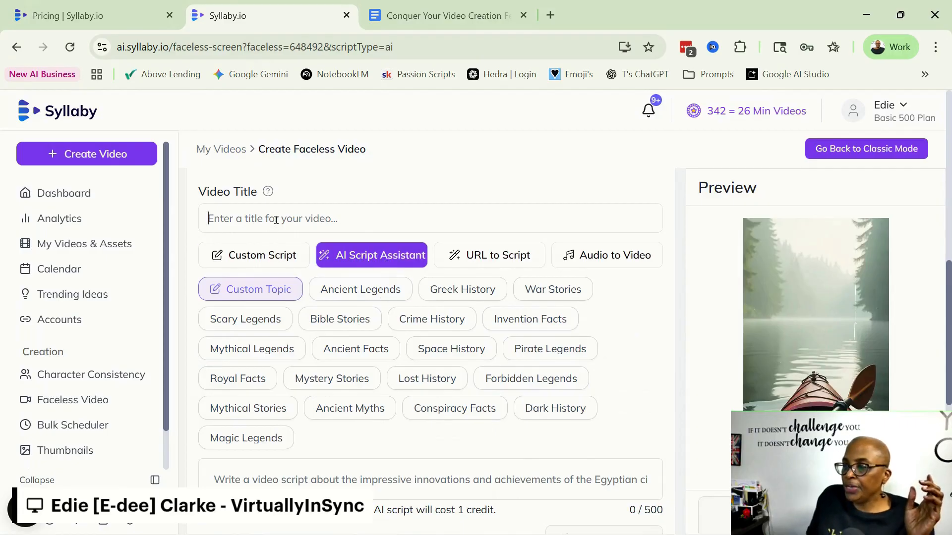
Title the video "Conquering Perfection"
type("C")
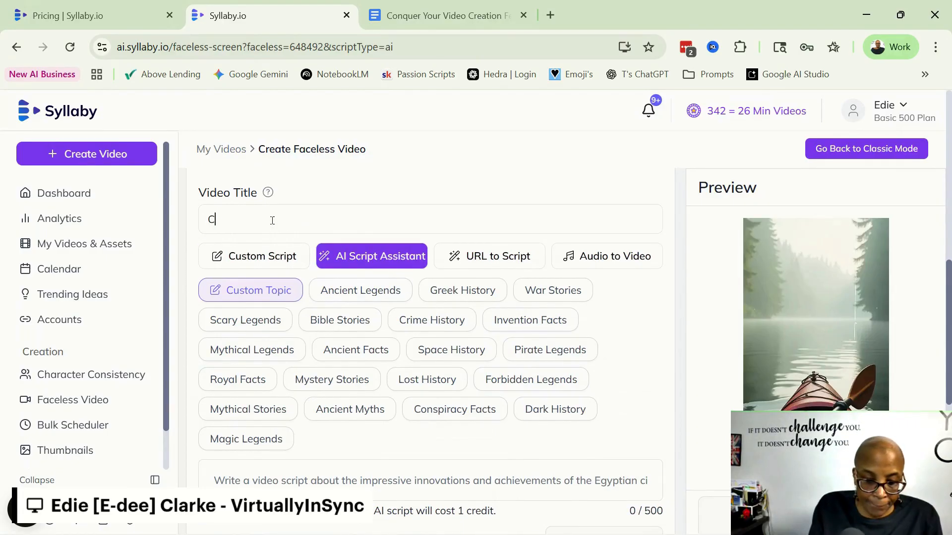
type("onque")
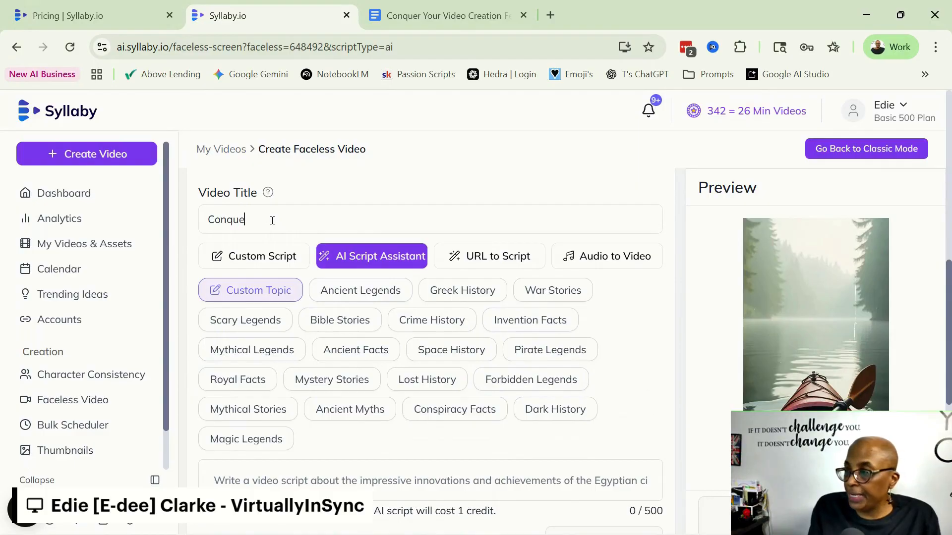
type("ring ")
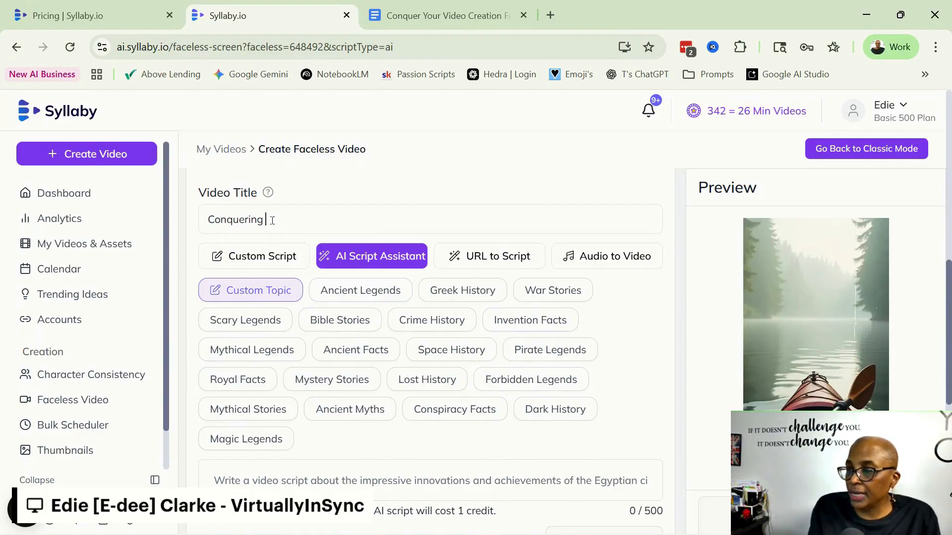
type("Perf")
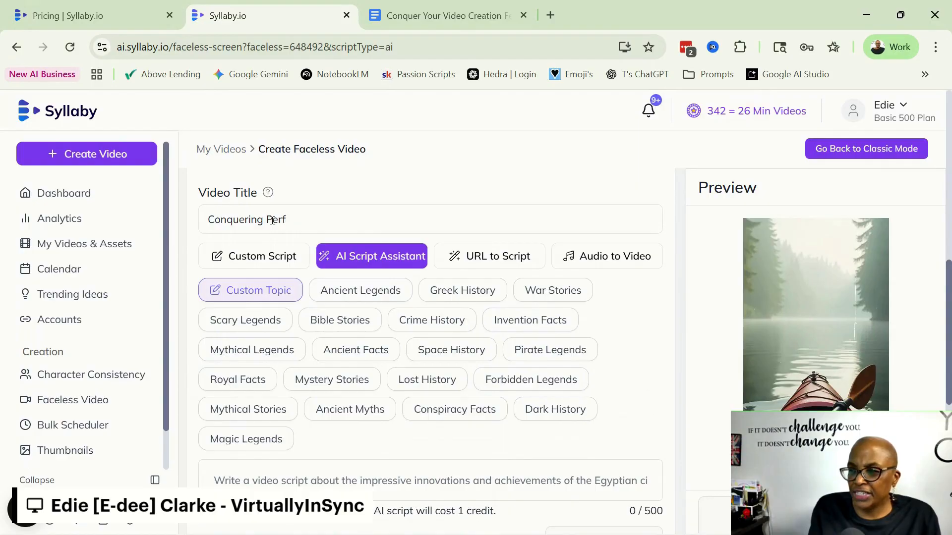
type("ection")
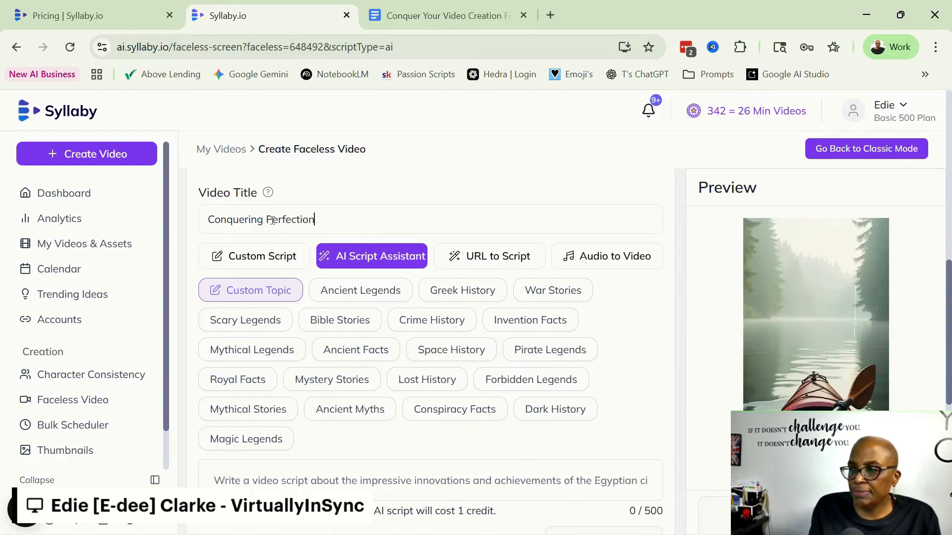
Copy the fear and solution bullets under Perfectionism from the Google Docs document into Syllaby's custom-topic script prompt
left_click(430, 17)
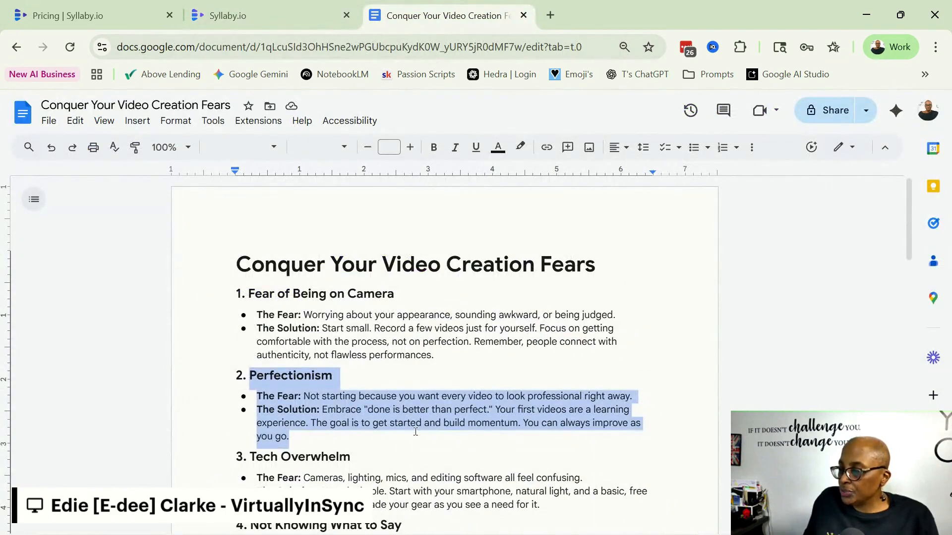
left_click_drag(304, 437, 258, 398)
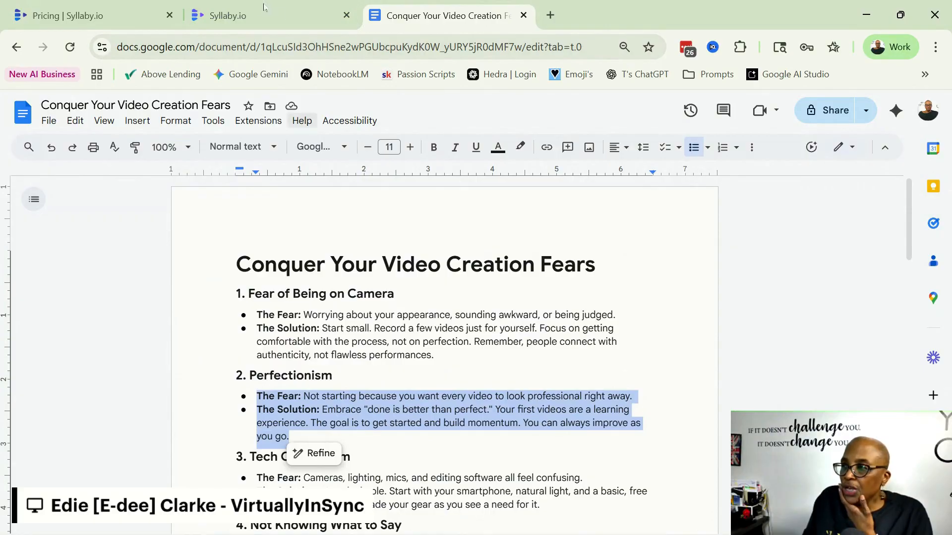
left_click(253, 16)
left_click(283, 484)
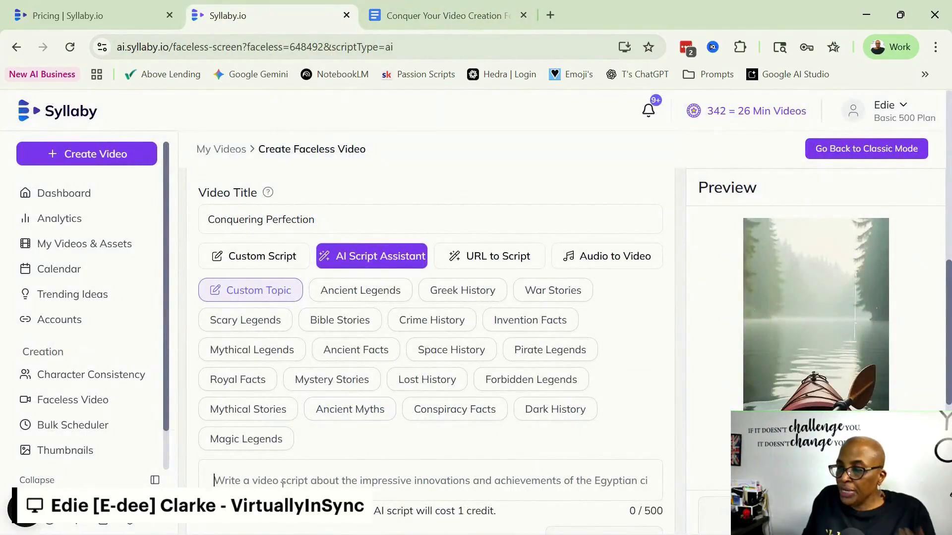
key("ctrl+v")
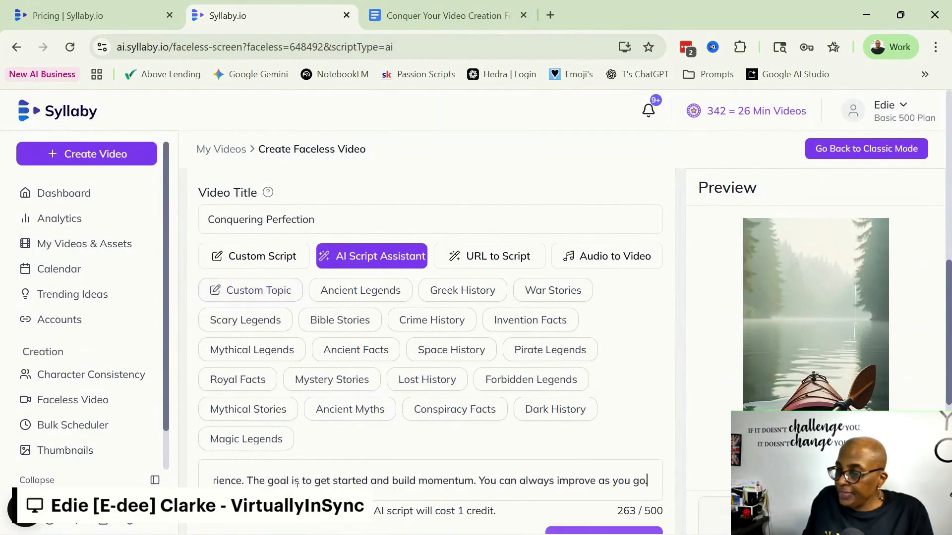
scroll(646, 440, "down", 3)
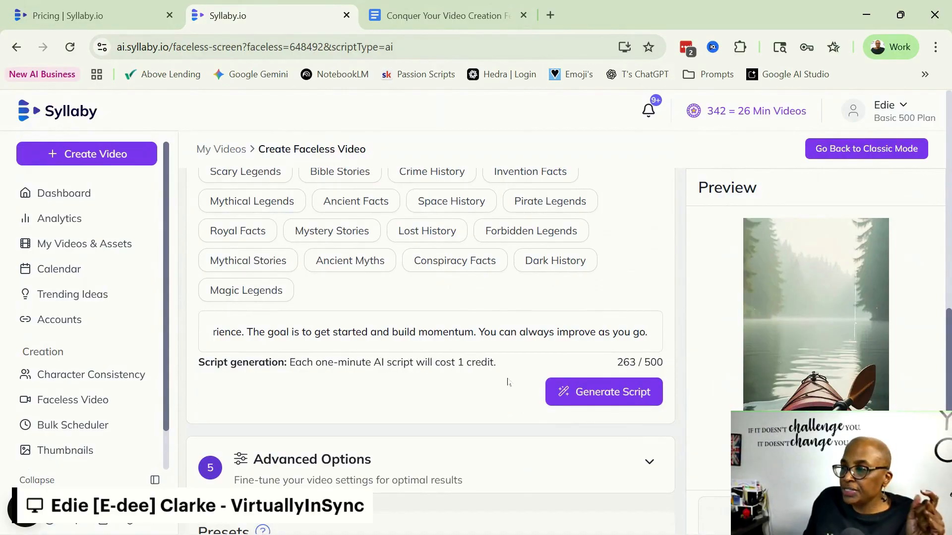
Generate the AI script from the pasted perfectionism topic and read through the resulting text
left_click(591, 395)
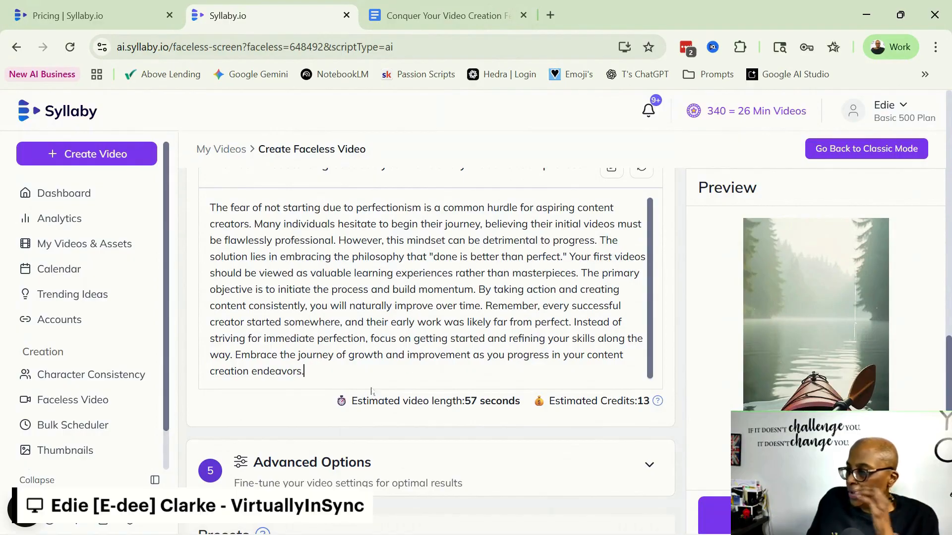
scroll(437, 266, "up", 2)
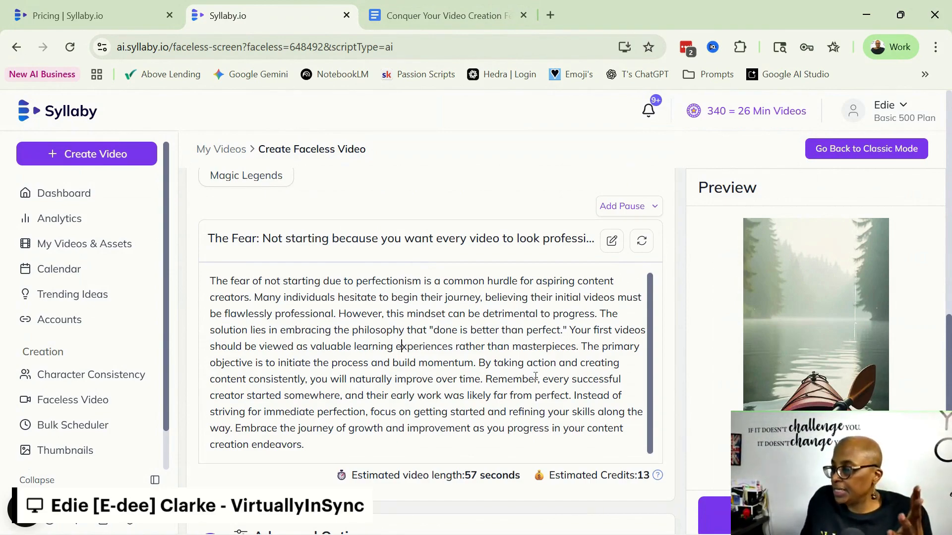
Expand Advanced Options and review the subtitle, background music, sound effects, animation effects, image transition and watermark settings
scroll(535, 376, "down", 6)
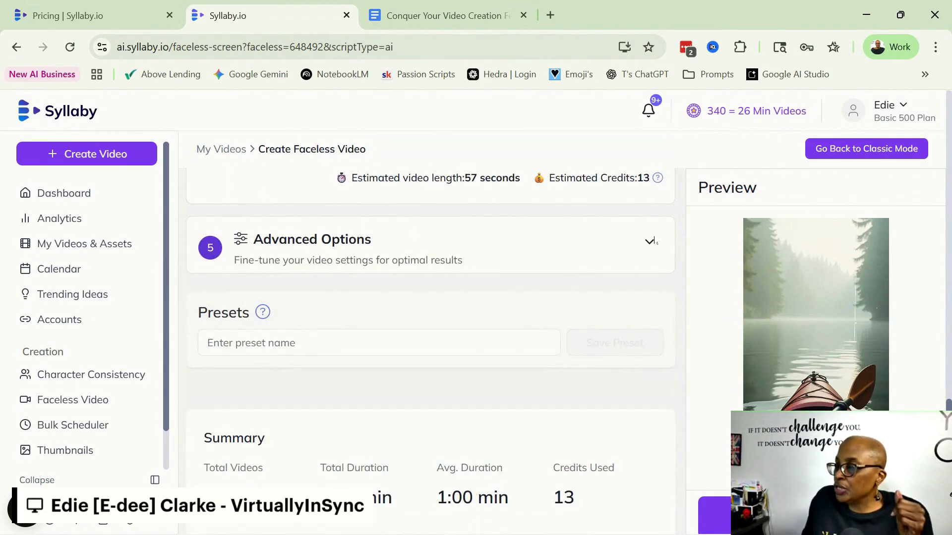
left_click(649, 244)
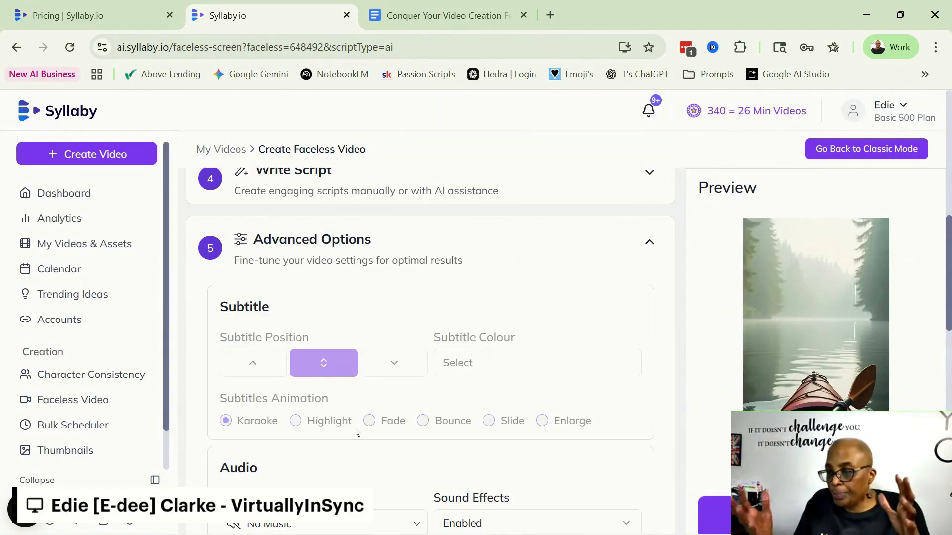
scroll(535, 409, "down", 3)
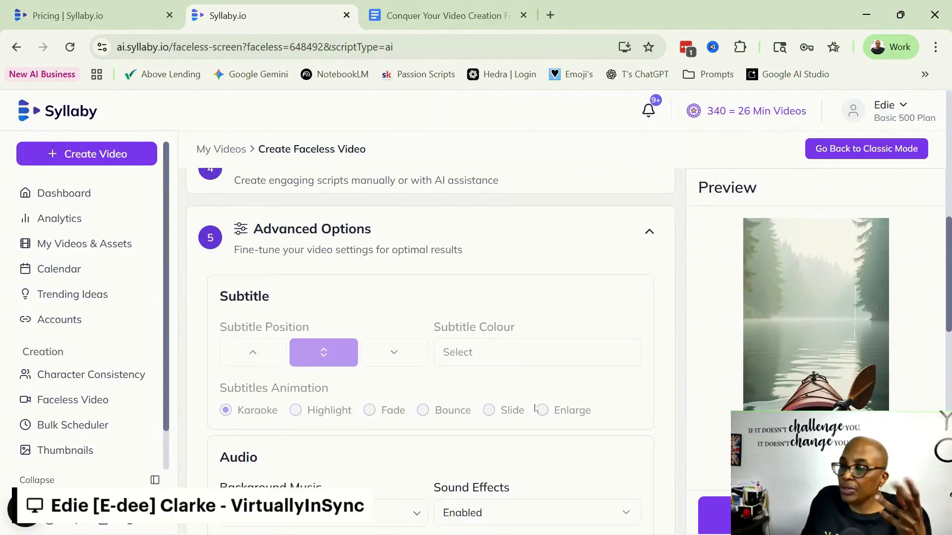
scroll(536, 408, "down", 1)
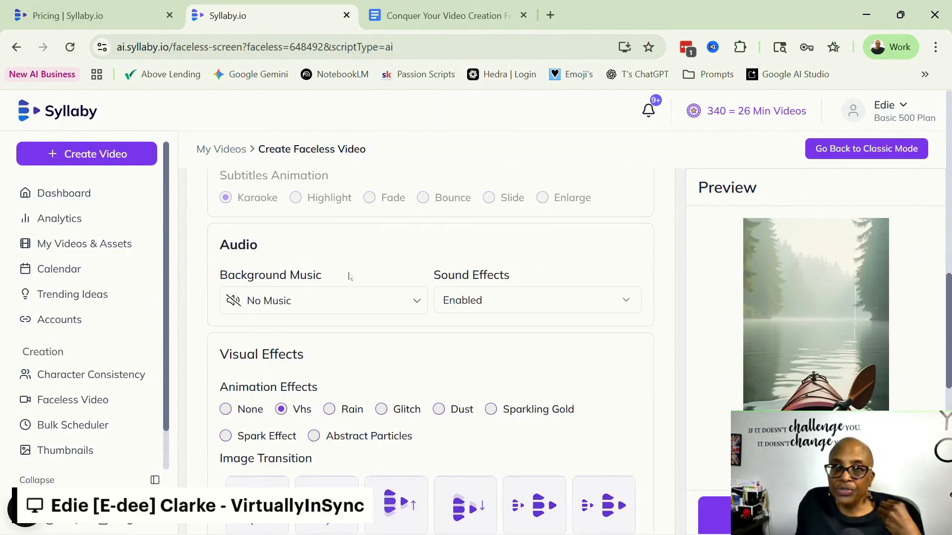
left_click(335, 305)
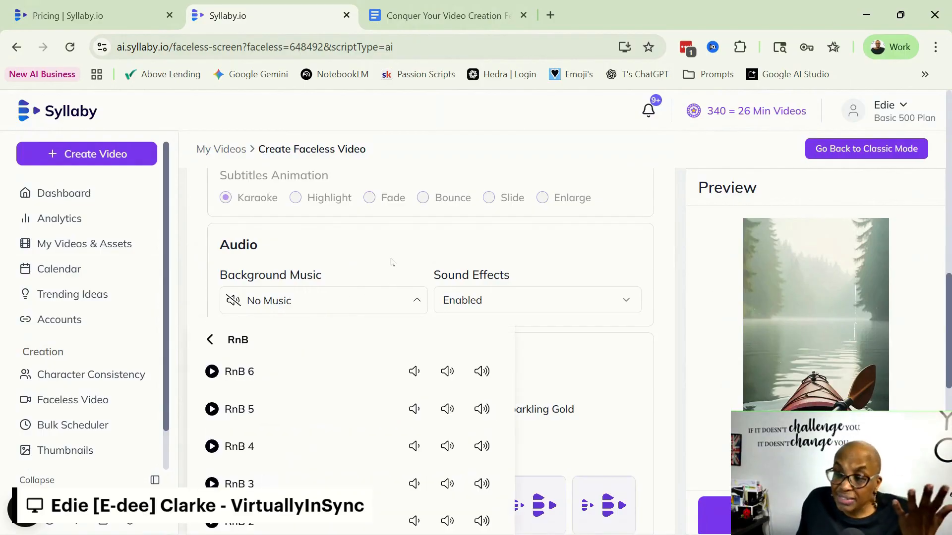
left_click(326, 247)
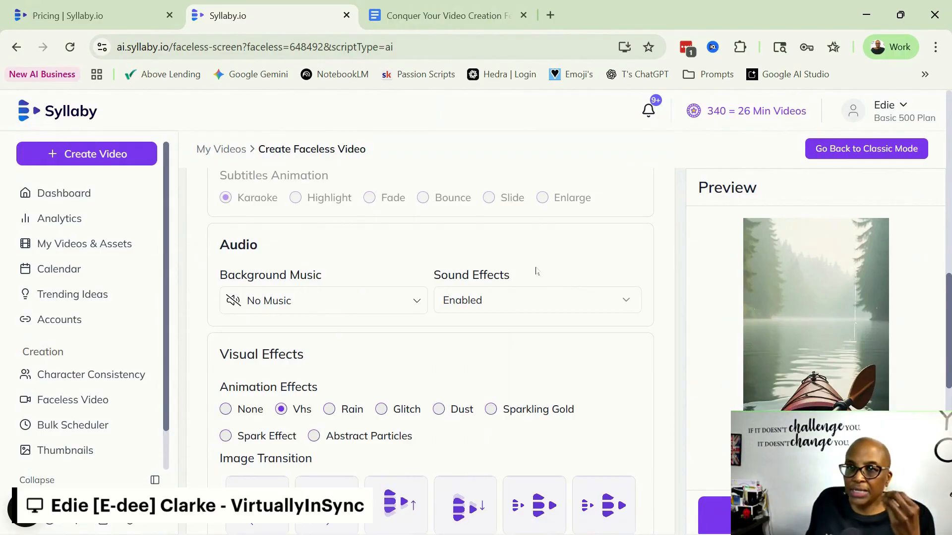
scroll(394, 331, "down", 1)
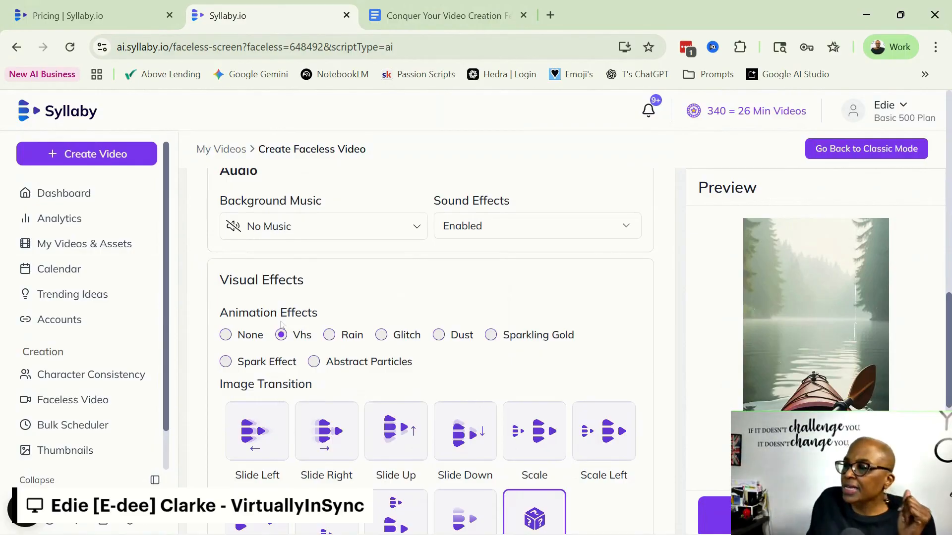
scroll(605, 329, "down", 3)
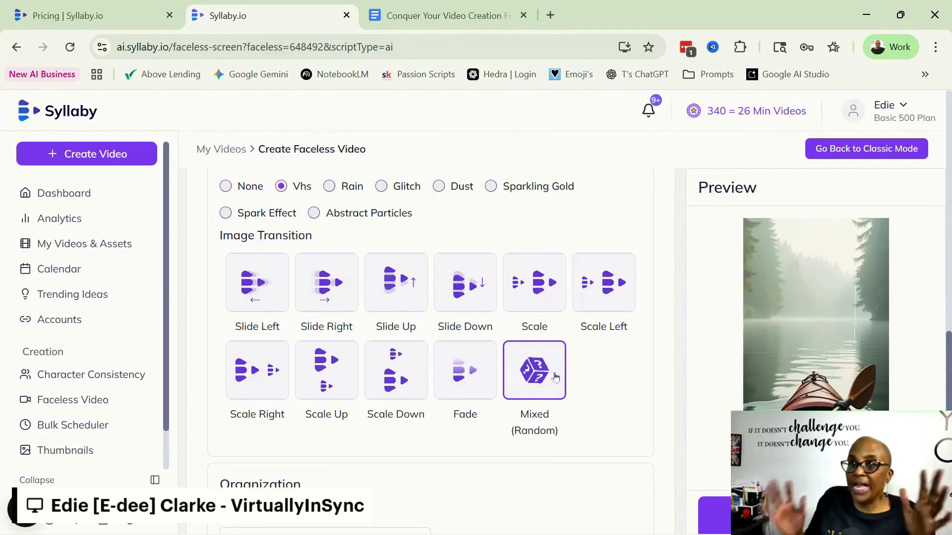
scroll(605, 389, "down", 4)
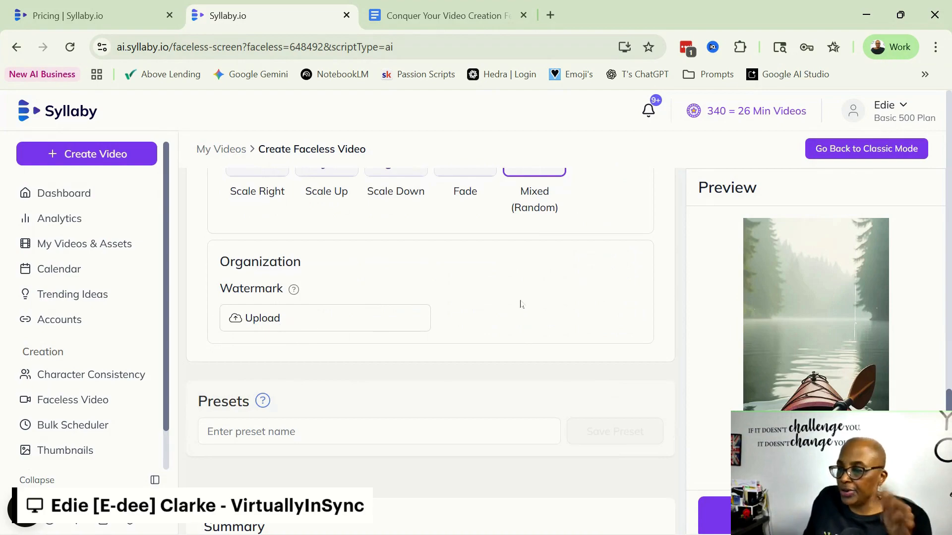
Save the current faceless video settings as a preset named "New"
scroll(307, 384, "down", 2)
left_click(251, 360)
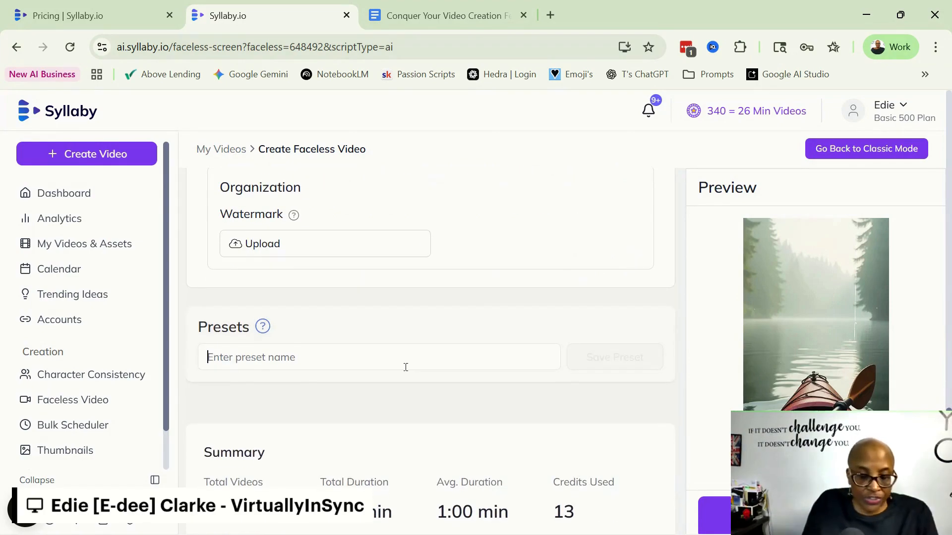
type("New")
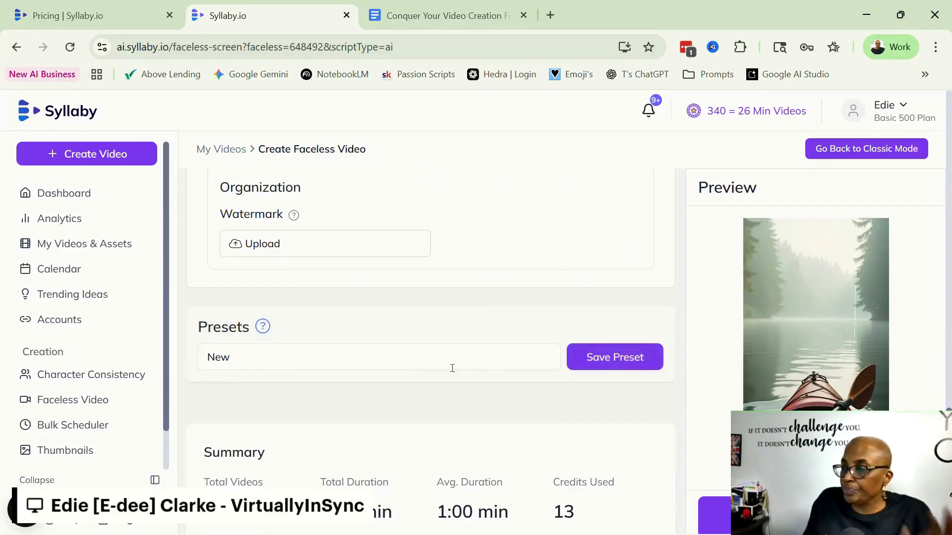
left_click(612, 366)
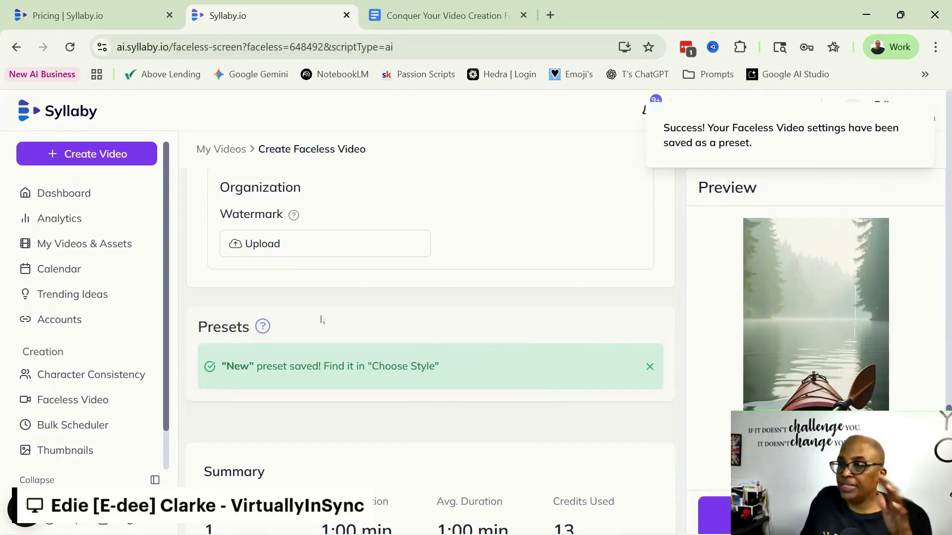
Generate the video and play the finished "Conquering Perfection" video full screen from My Videos
scroll(577, 374, "down", 1)
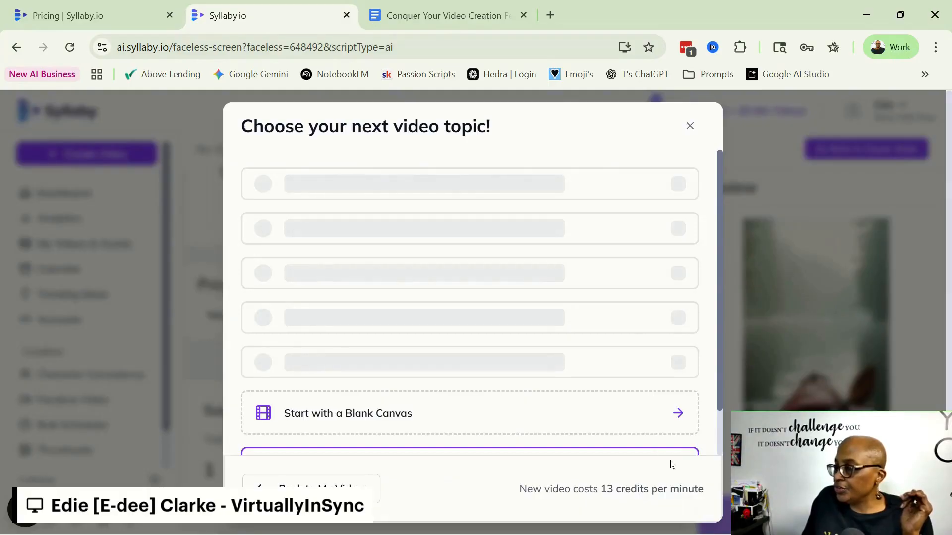
left_click(344, 488)
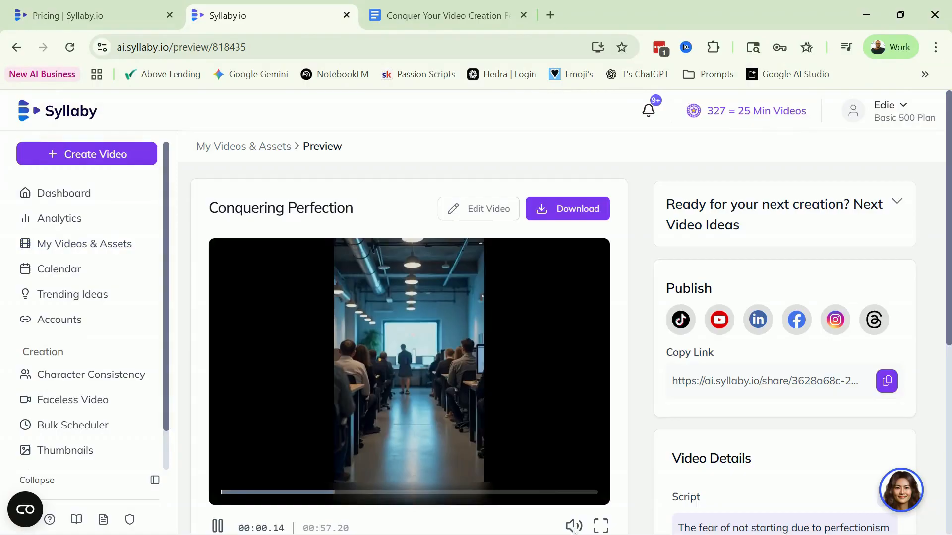
left_click(601, 525)
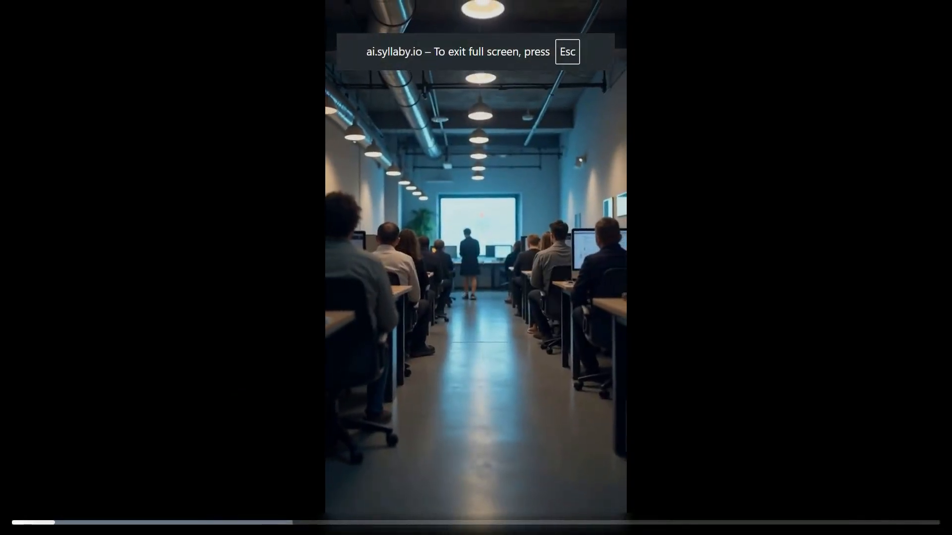